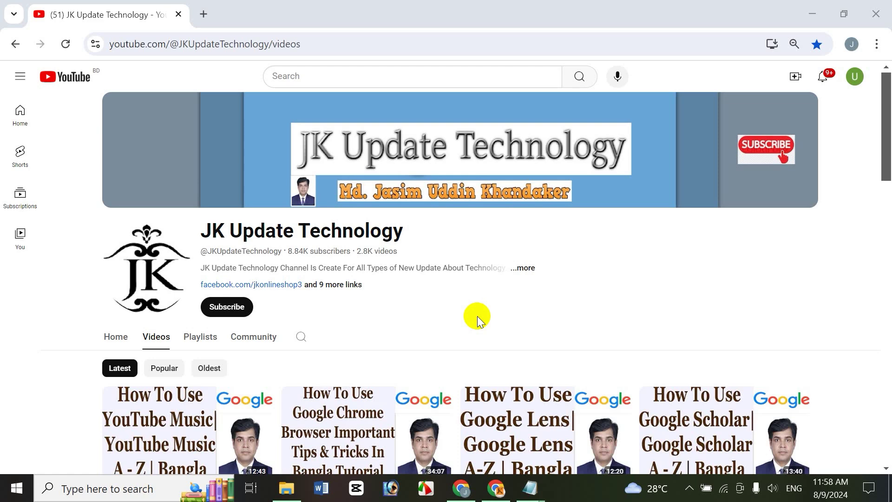
- Open Blogger from the Google apps list in a new browser tab
{"action": "left_click", "coordinate": [203, 14]}
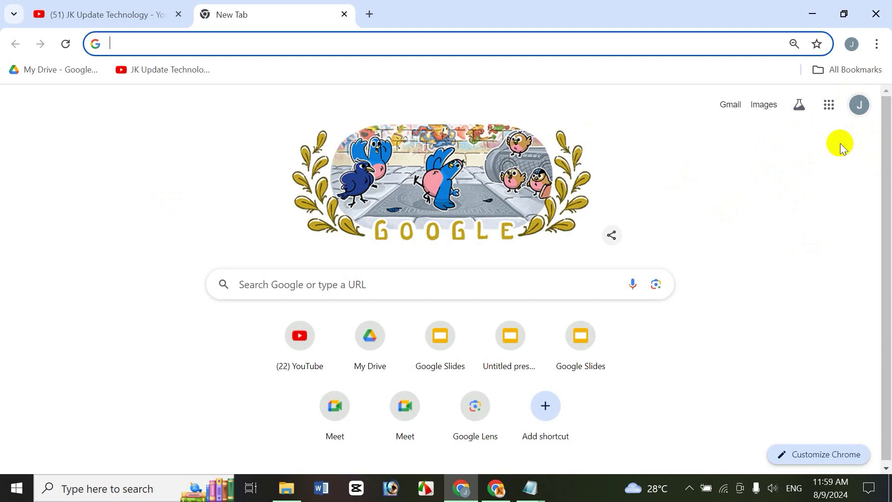
{"action": "left_click", "coordinate": [830, 111]}
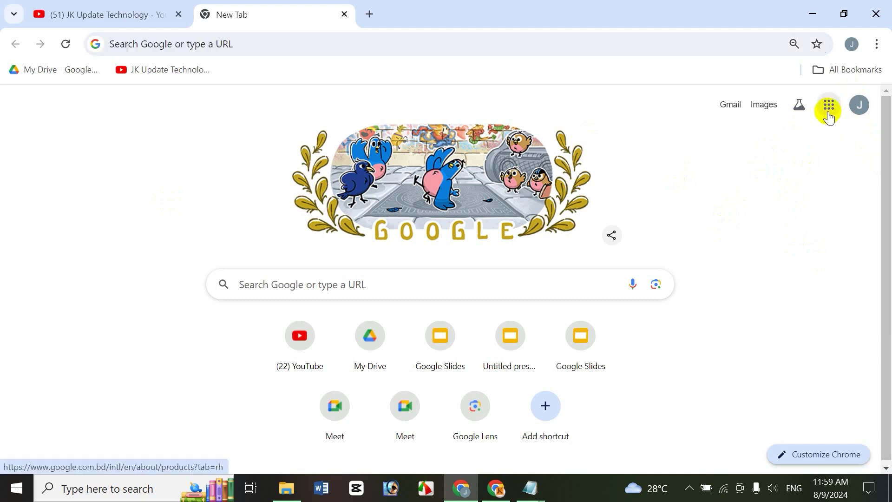
{"action": "left_click_drag", "start_coordinate": [866, 193], "coordinate": [877, 281]}
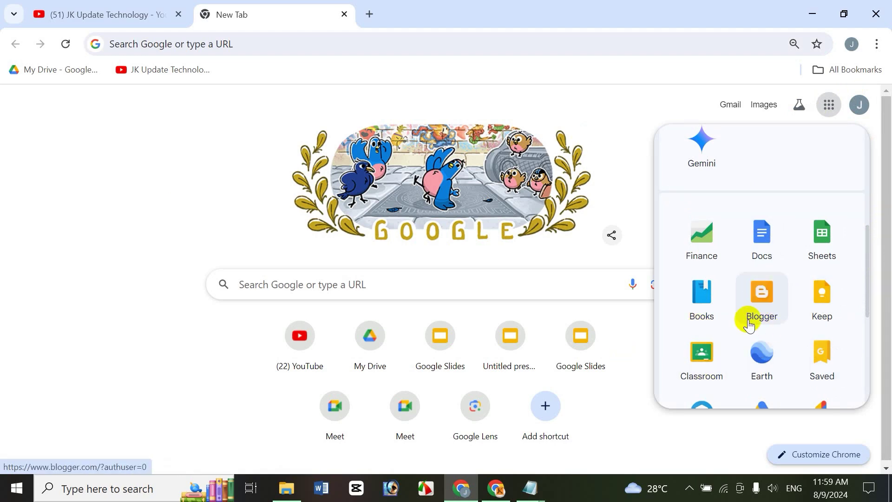
{"action": "left_click", "coordinate": [755, 307]}
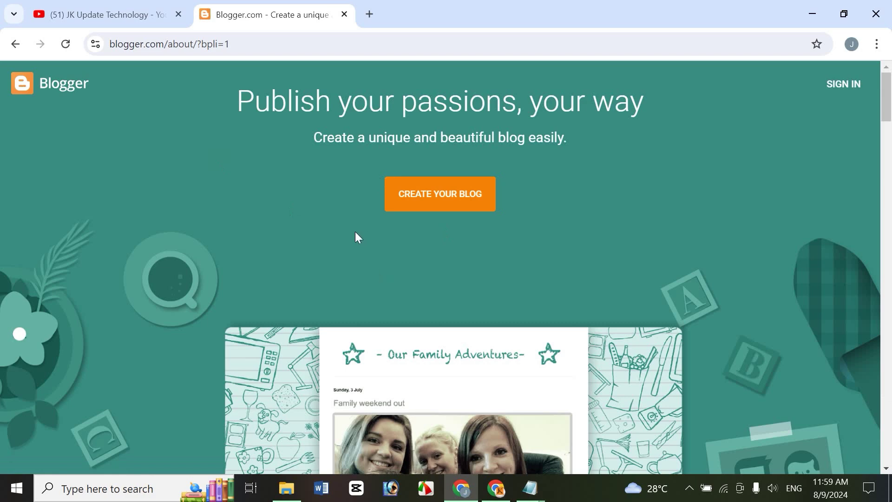
- Open the Blogger site in another new tab by entering the web address blogger.com/?au
{"action": "left_click", "coordinate": [373, 14]}
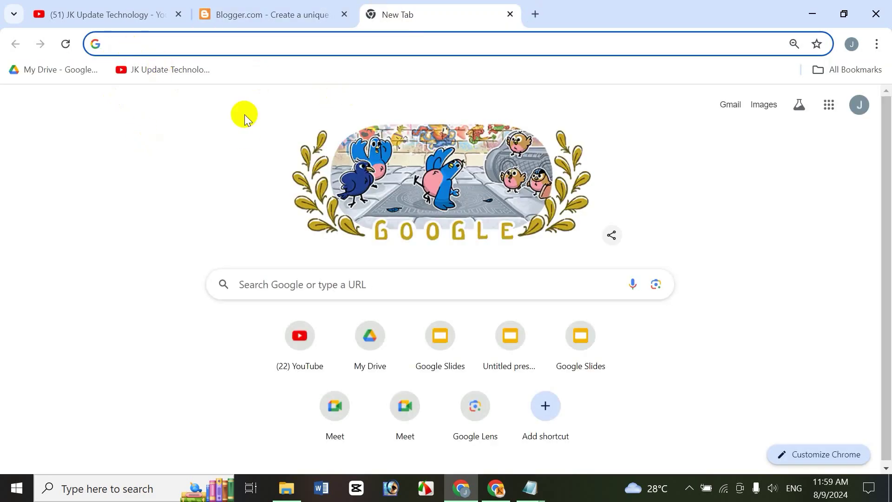
{"action": "type", "text": "blogger.com/?authuser=0"}
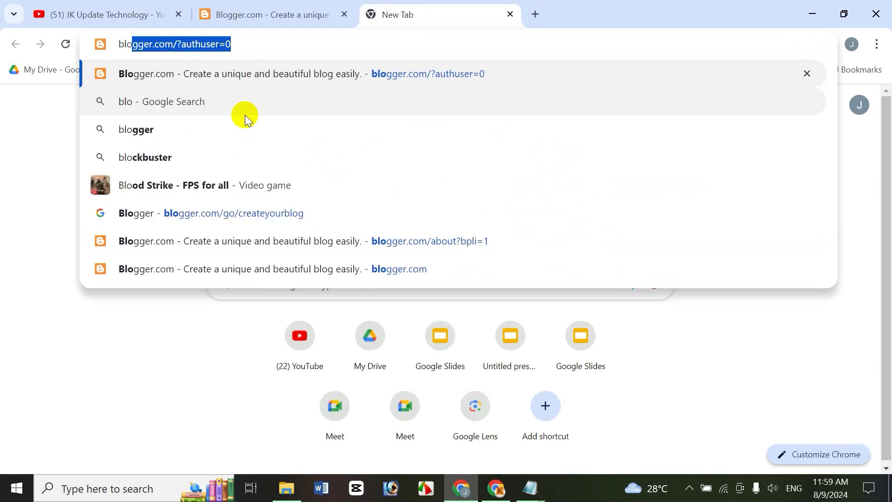
{"action": "key", "text": "Right"}
{"action": "key", "text": "BackSpace"}
{"action": "key", "text": "BackSpace"}
{"action": "key", "text": "BackSpace"}
{"action": "key", "text": "BackSpace"}
{"action": "key", "text": "BackSpace"}
{"action": "key", "text": "BackSpace"}
{"action": "key", "text": "BackSpace"}
{"action": "key", "text": "BackSpace"}
{"action": "key", "text": "BackSpace"}
{"action": "key", "text": "BackSpace"}
{"action": "key", "text": "BackSpace"}
{"action": "key", "text": "BackSpace"}
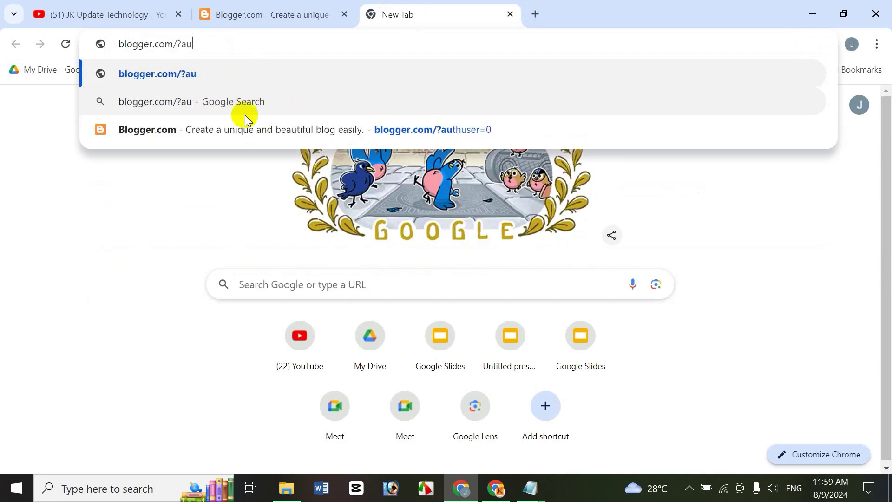
{"action": "key", "text": "Return"}
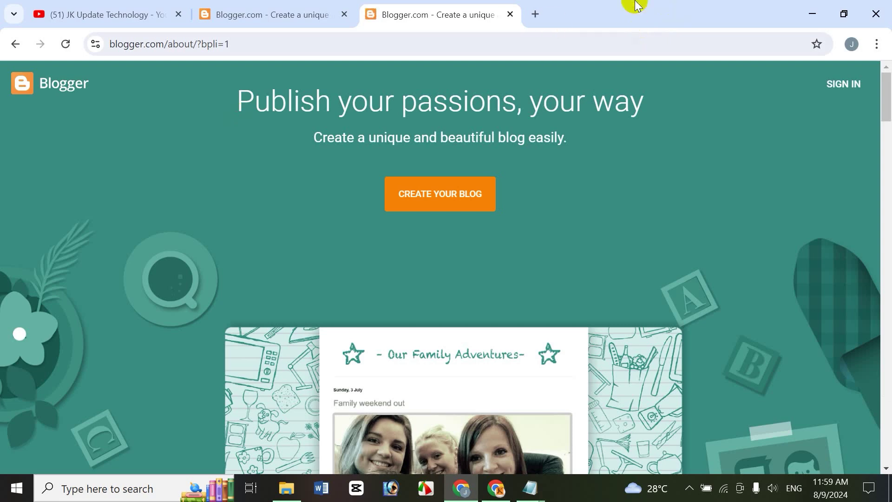
- Reach Blogger.com through a Google search for "blogger" in a new tab, and close the two extra Blogger tabs
{"action": "left_click", "coordinate": [535, 14]}
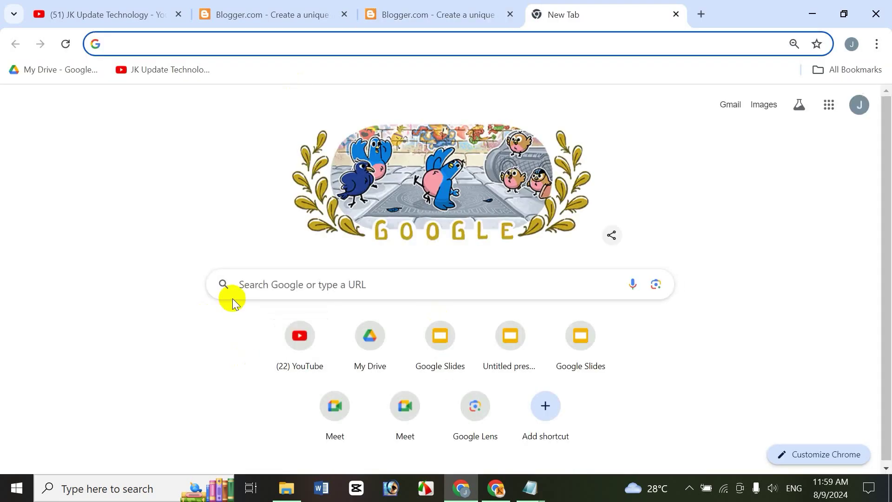
{"action": "left_click", "coordinate": [263, 282]}
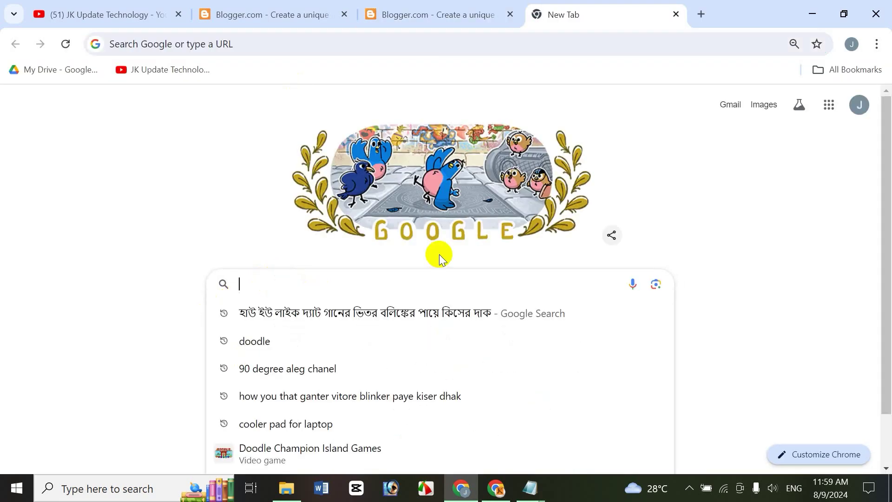
{"action": "type", "text": "blo"}
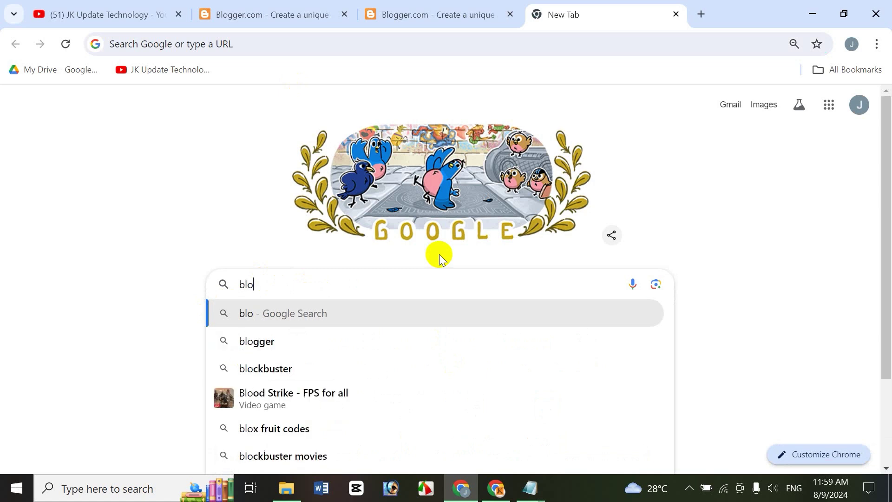
{"action": "type", "text": "gger"}
{"action": "key", "text": "Return"}
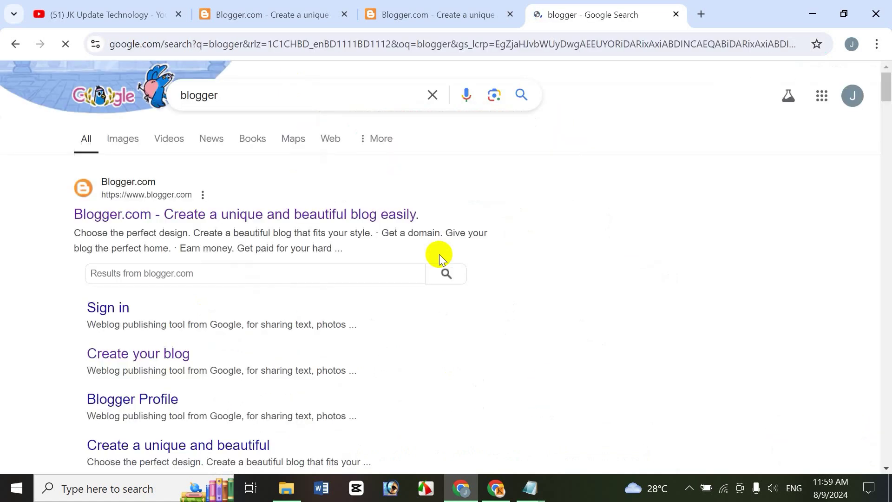
{"action": "left_click", "coordinate": [206, 217]}
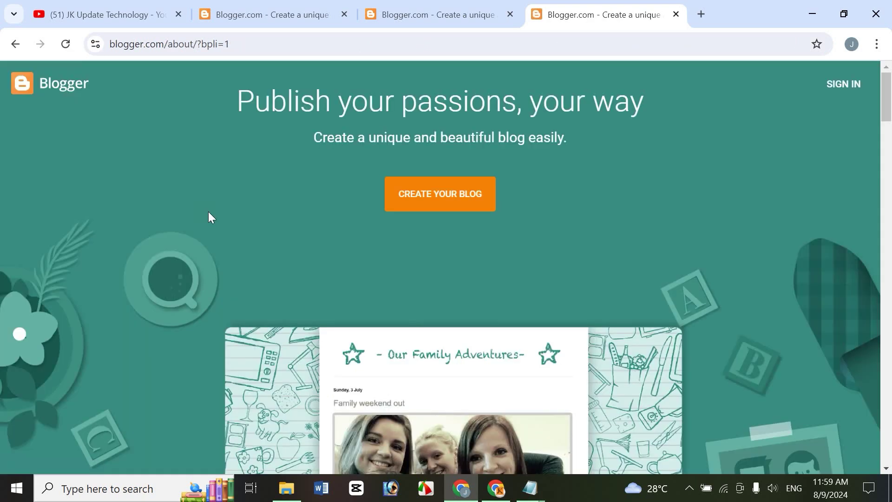
{"action": "left_click", "coordinate": [675, 15]}
{"action": "left_click", "coordinate": [510, 14]}
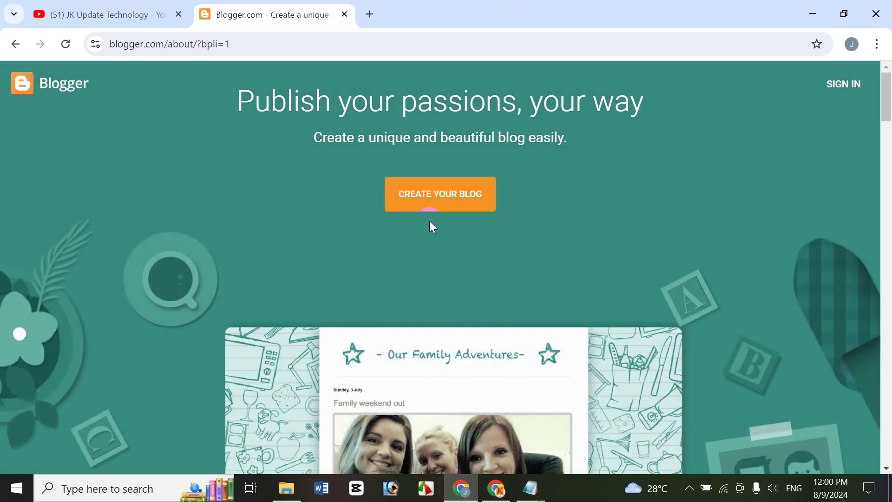
- Start creating a blog and sign in to the listed Google account with its password, skipping the account suggestions
{"action": "left_click", "coordinate": [461, 207]}
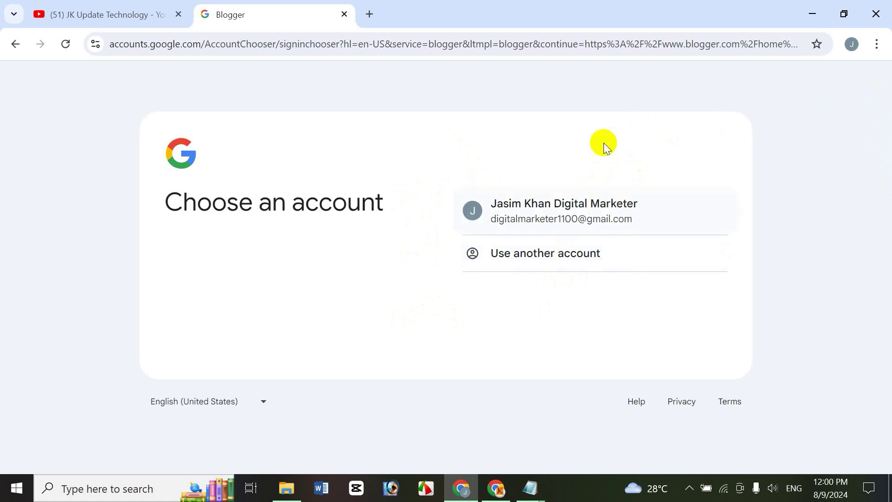
{"action": "left_click", "coordinate": [522, 205]}
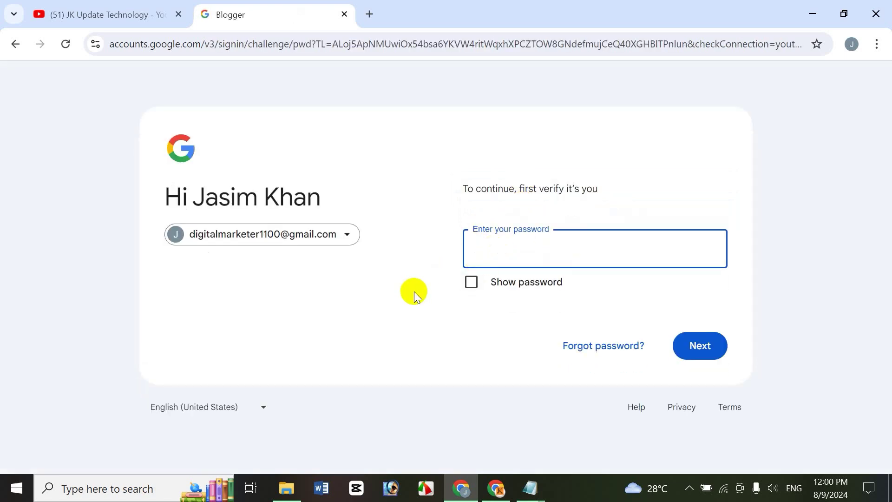
{"action": "type", "text": "***********"}
{"action": "left_click", "coordinate": [712, 345]}
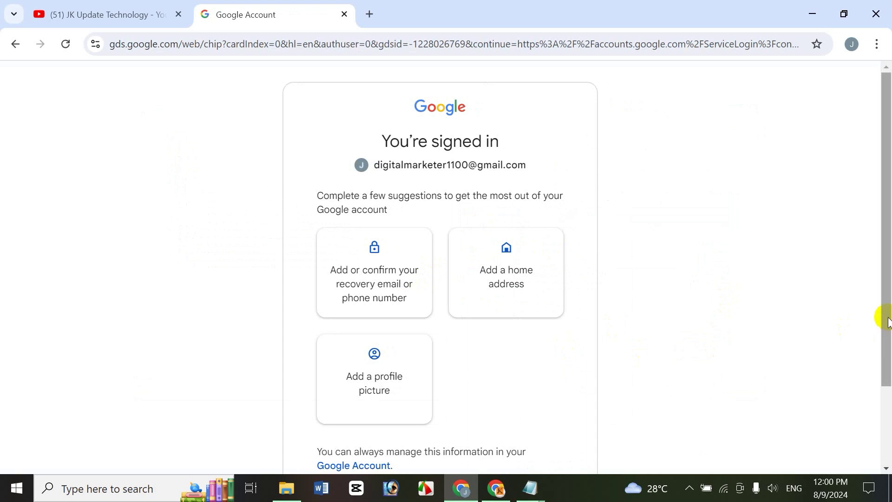
{"action": "scroll", "coordinate": [888, 320], "scroll_direction": "down", "scroll_amount": 1}
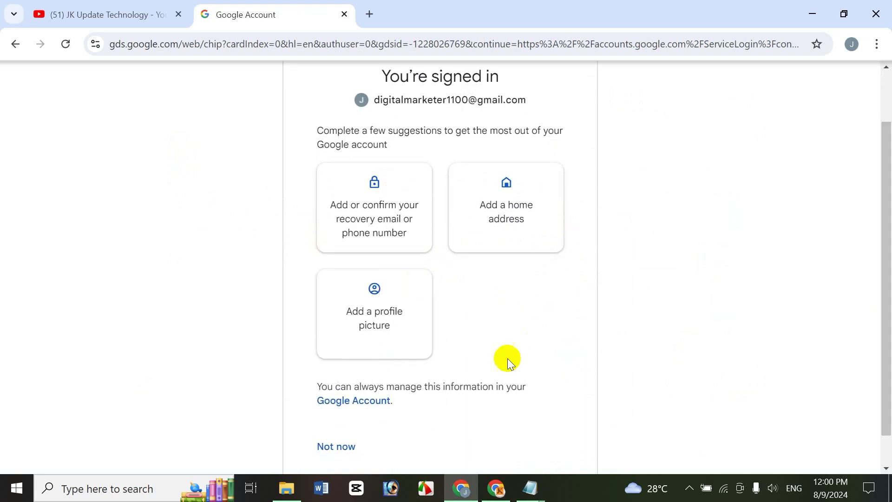
{"action": "left_click", "coordinate": [342, 450]}
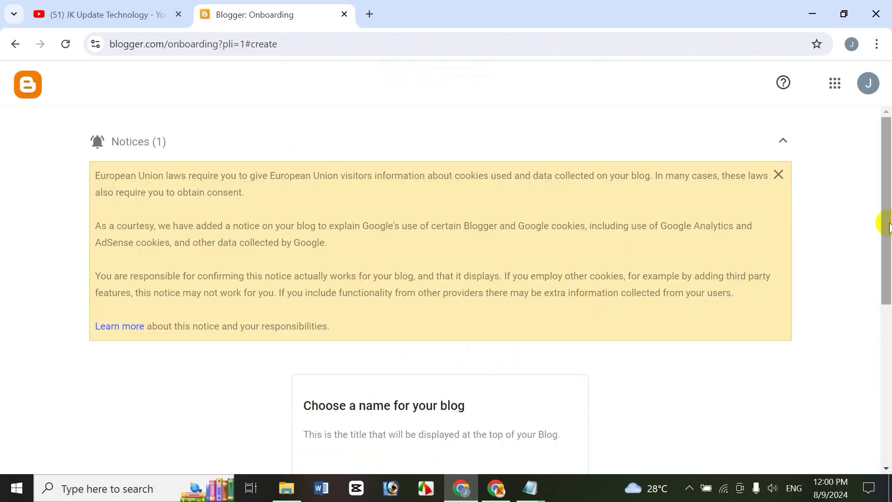
- Open prothomalo.com in a new tab to examine its site title as an example, and return to the blog name form
{"action": "left_click_drag", "start_coordinate": [889, 248], "coordinate": [878, 315]}
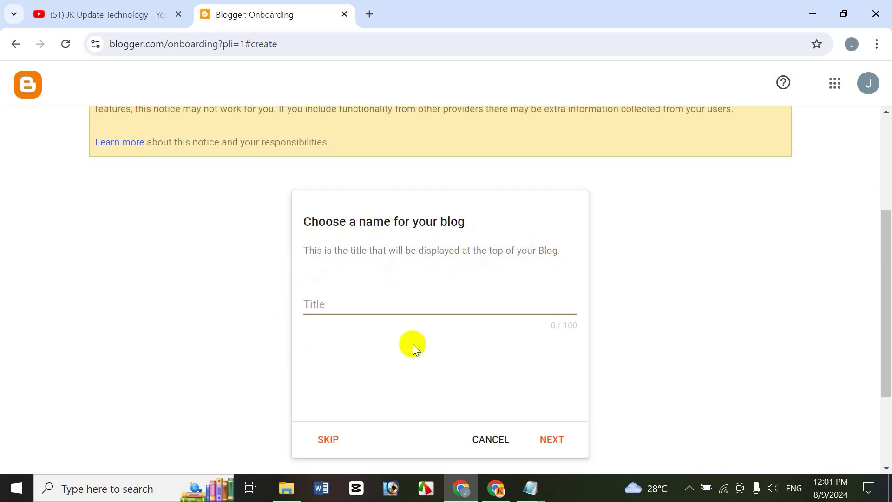
{"action": "left_click", "coordinate": [369, 15]}
{"action": "type", "text": "p"}
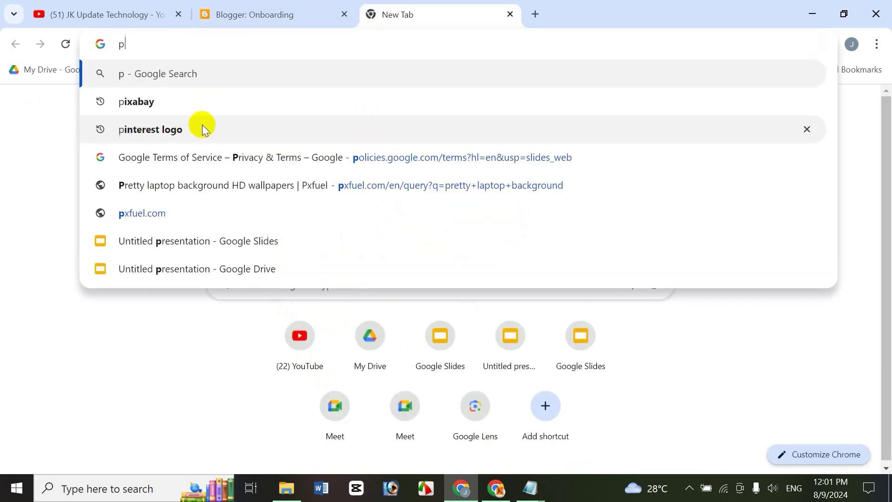
{"action": "type", "text": "rothom"}
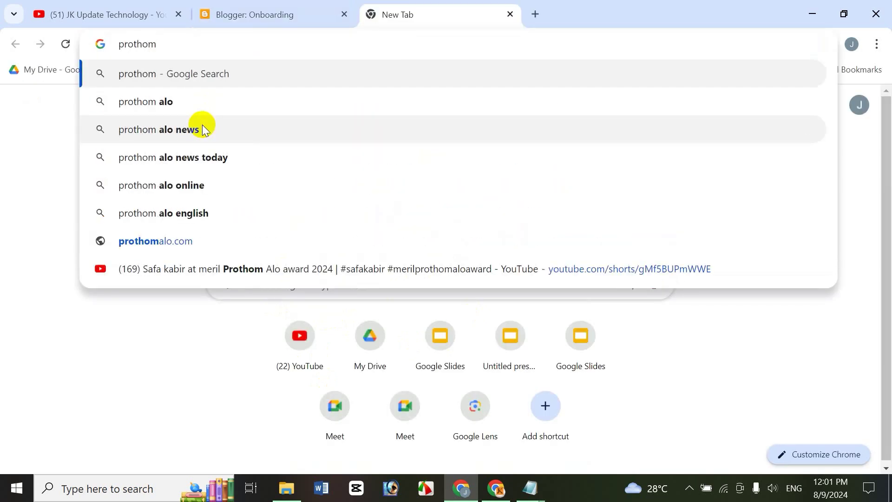
{"action": "type", "text": "alo.com"}
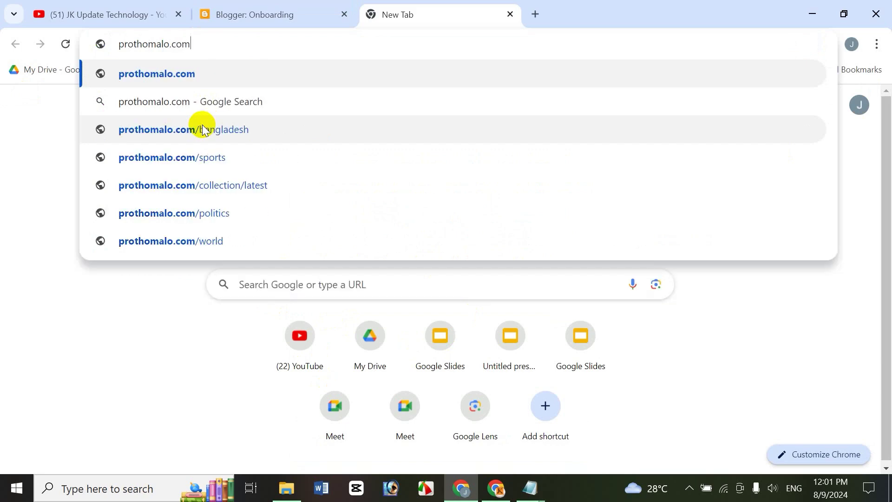
{"action": "key", "text": "Return"}
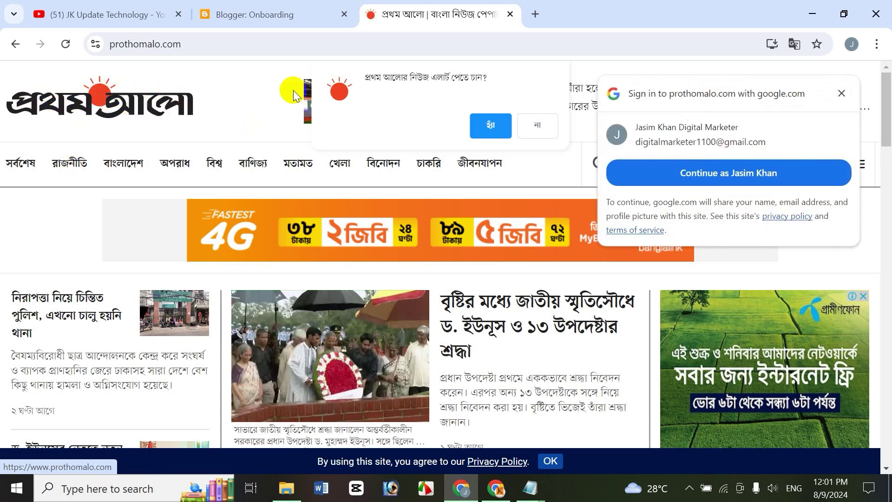
{"action": "left_click", "coordinate": [252, 14]}
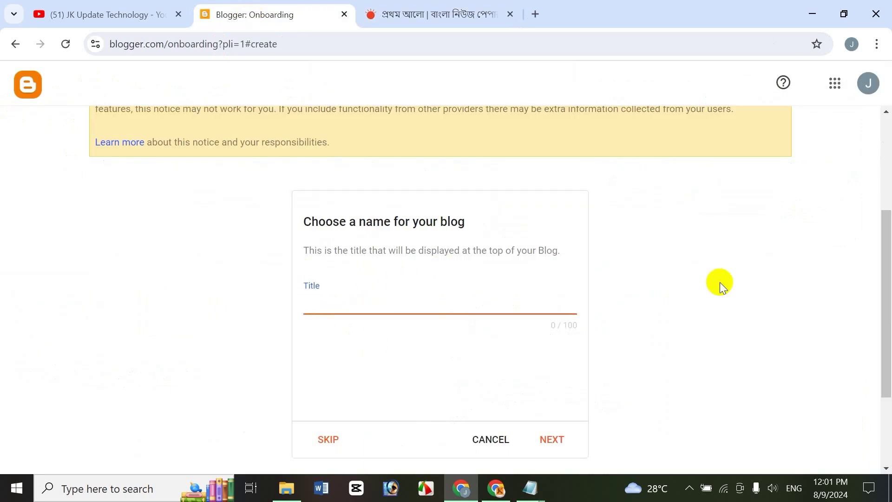
- Set the blog title to "Fashion BD Online" and continue to the URL choice
{"action": "type", "text": "Fashion Bd"}
{"action": "key", "text": "ctrl+shift+Left"}
{"action": "type", "text": "BD Online"}
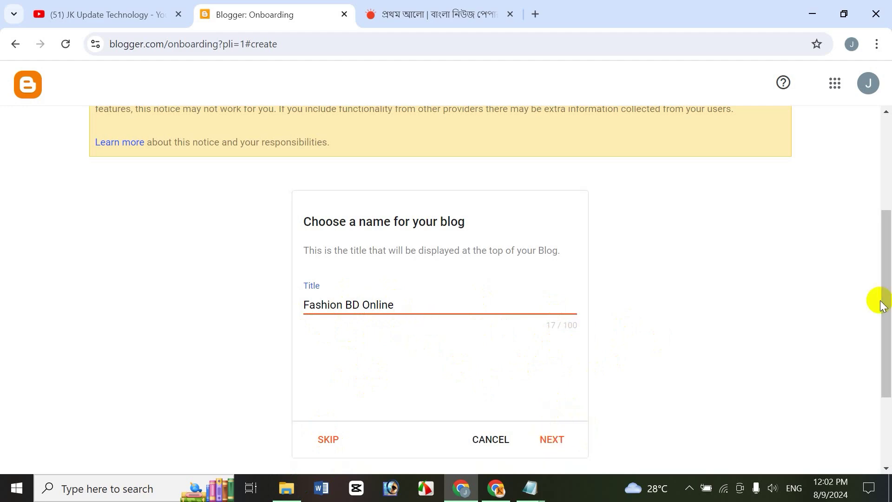
{"action": "left_click_drag", "start_coordinate": [885, 301], "coordinate": [888, 197]}
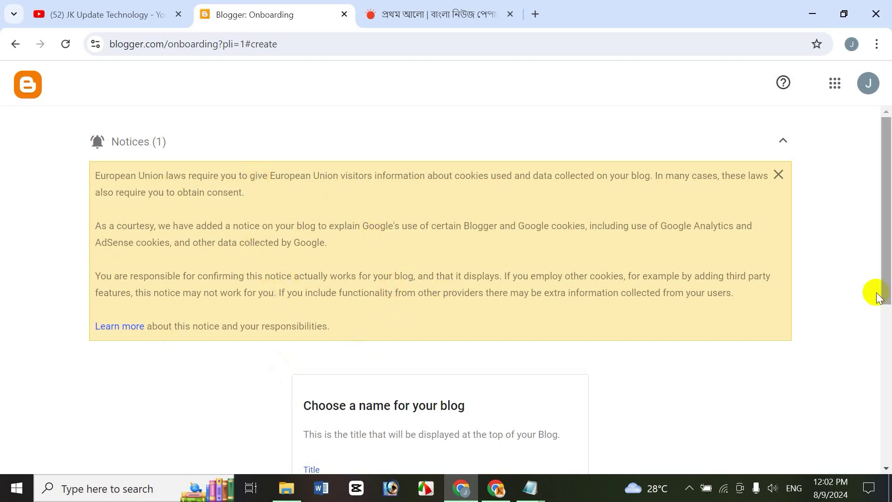
{"action": "left_click", "coordinate": [888, 285]}
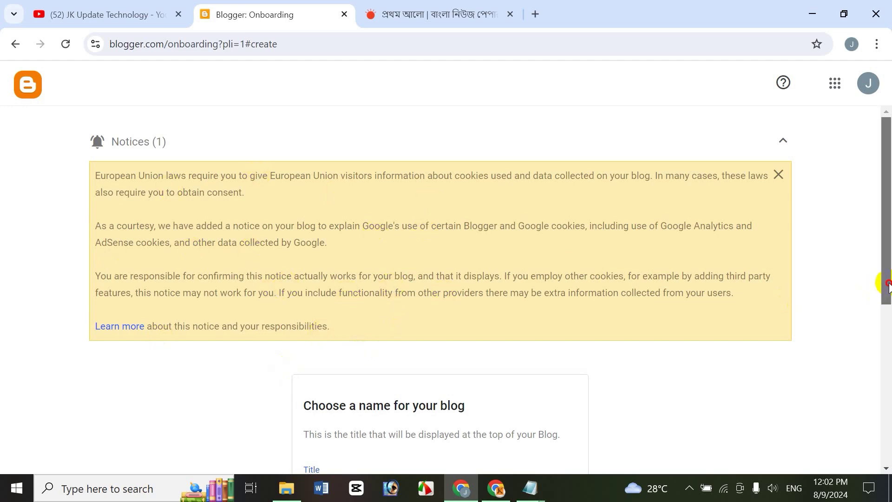
{"action": "left_click_drag", "start_coordinate": [889, 284], "coordinate": [886, 414]}
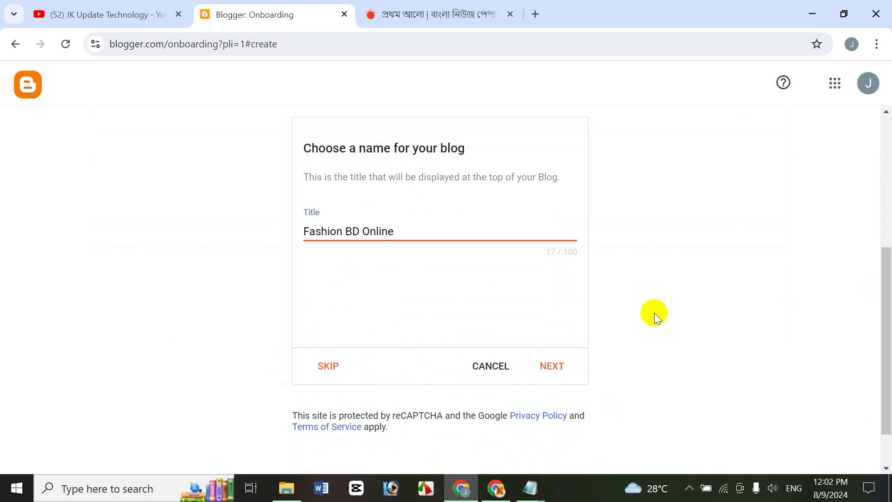
{"action": "left_click", "coordinate": [556, 367]}
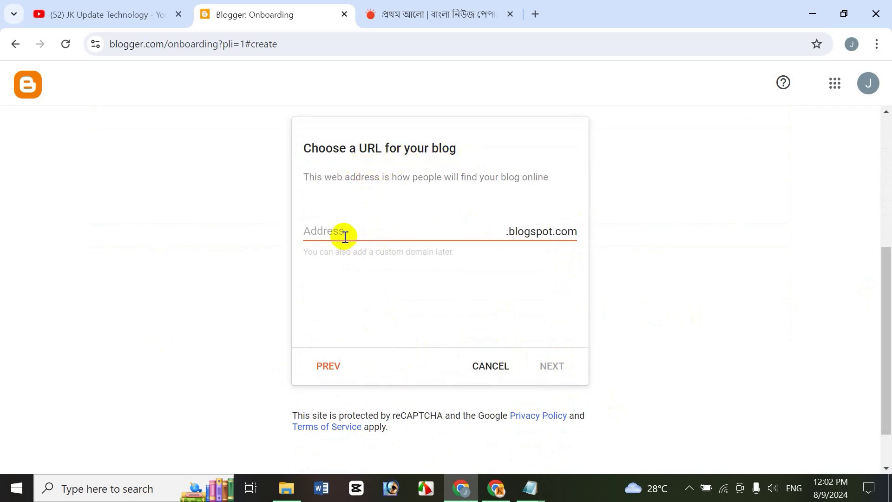
- Examine the full web address of the prothomalo.com site as an example, and return to the blog URL form
{"action": "left_click", "coordinate": [430, 14]}
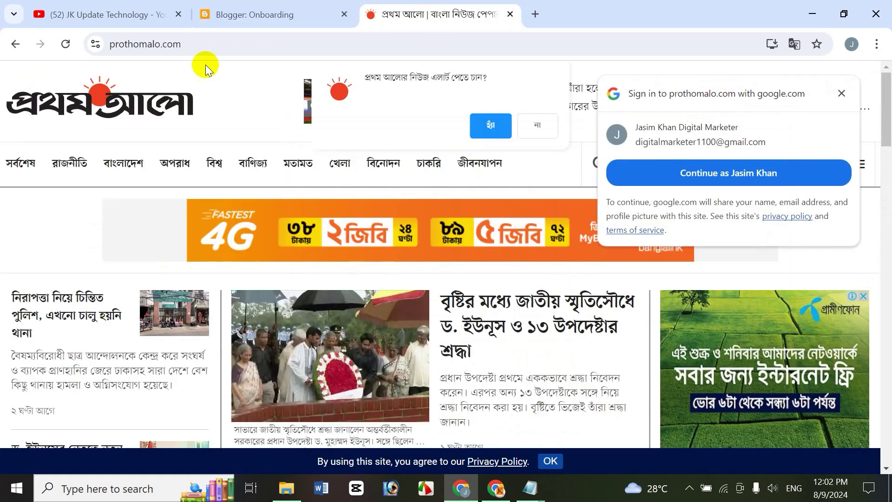
{"action": "left_click", "coordinate": [150, 44]}
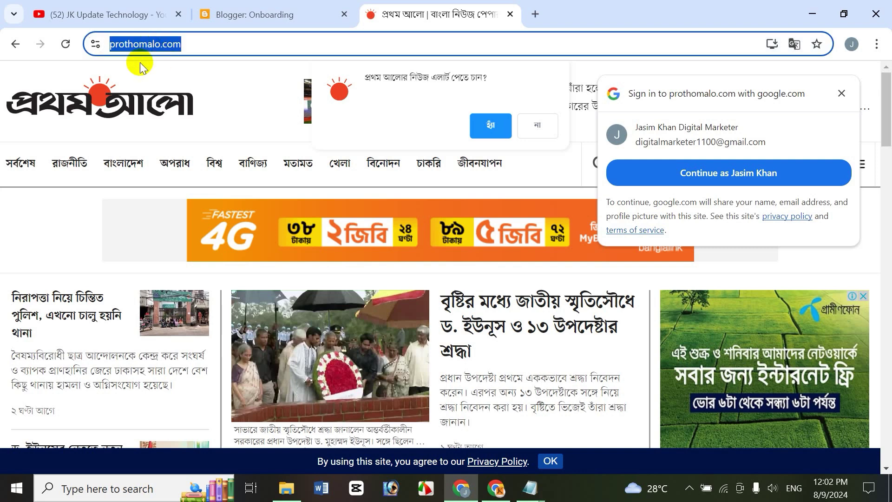
{"action": "left_click", "coordinate": [209, 49]}
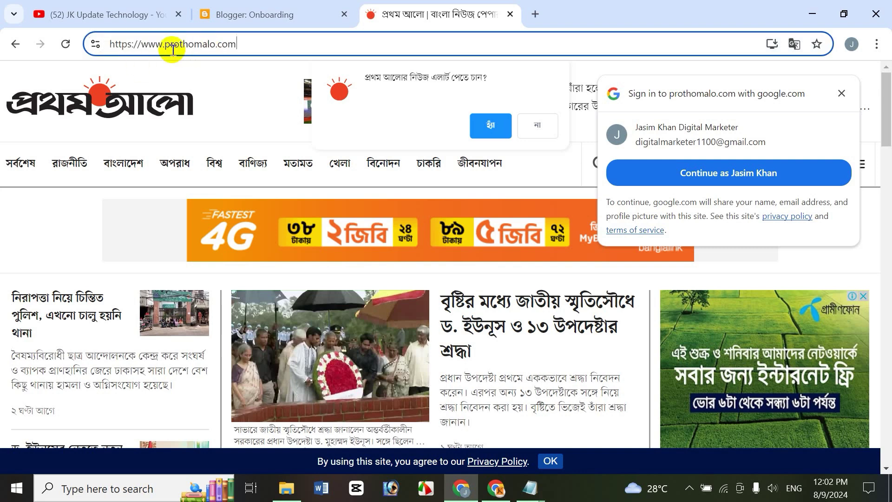
{"action": "left_click", "coordinate": [235, 93]}
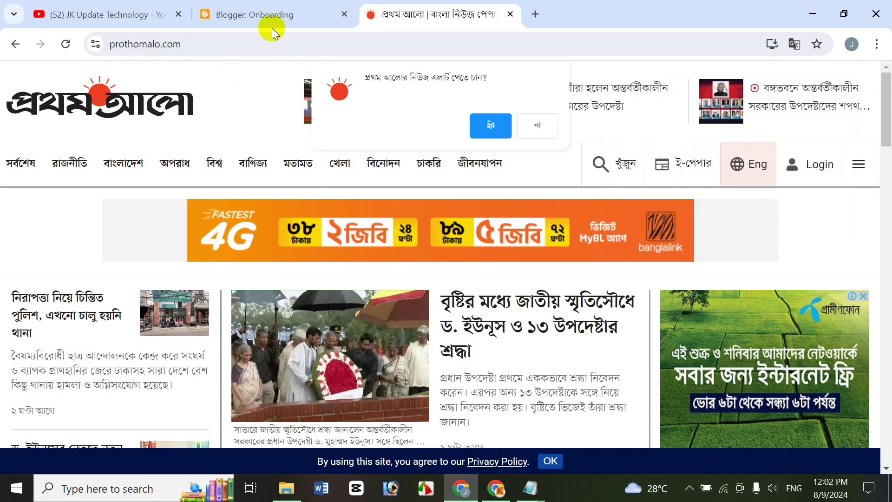
{"action": "left_click", "coordinate": [268, 14]}
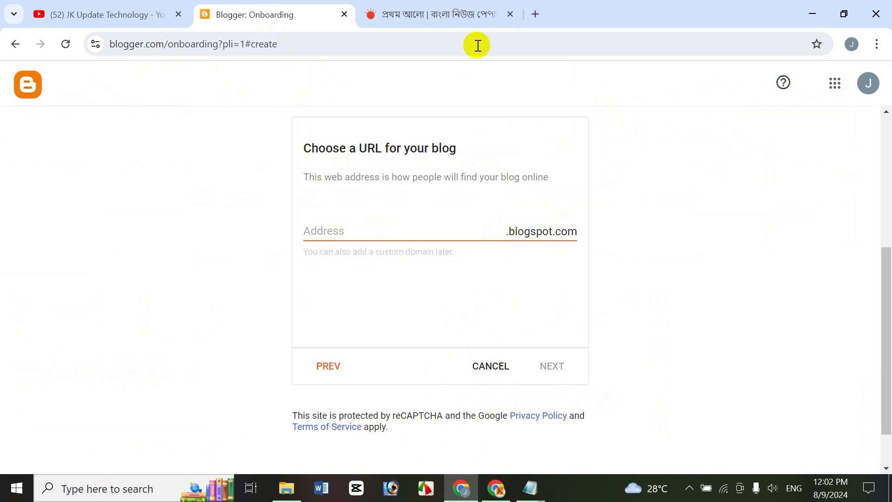
- Compare the prothomalo.com site's address and name again, and return to the blog URL form
{"action": "left_click", "coordinate": [460, 14]}
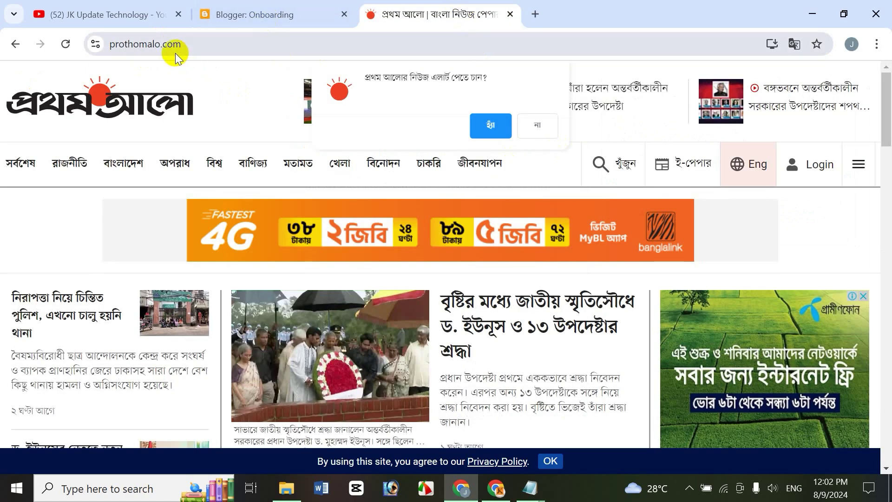
{"action": "left_click", "coordinate": [276, 21]}
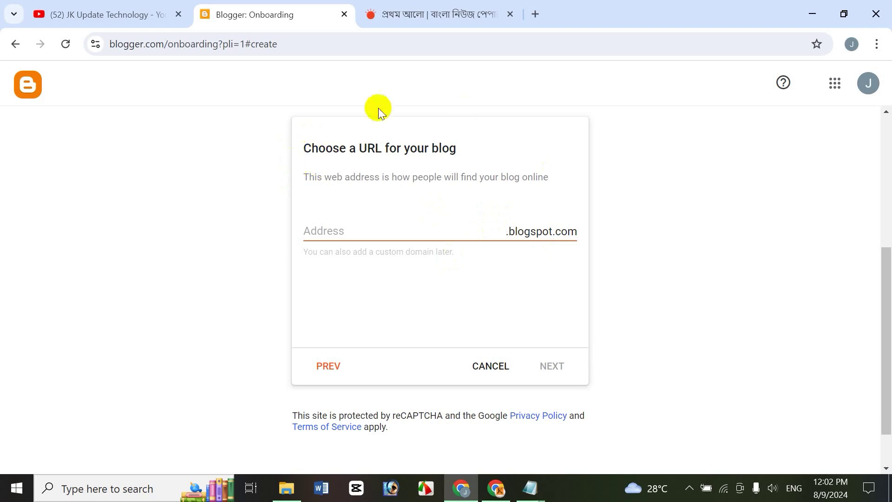
{"action": "left_click", "coordinate": [417, 19]}
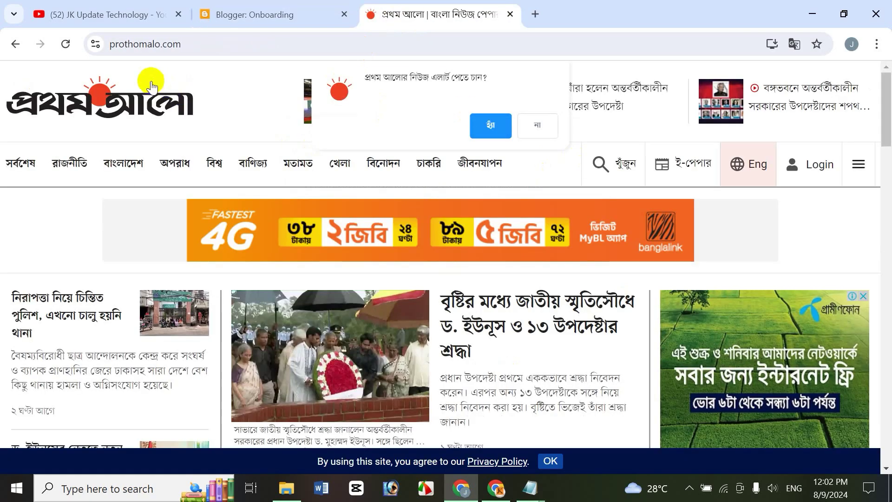
{"action": "left_click", "coordinate": [258, 18]}
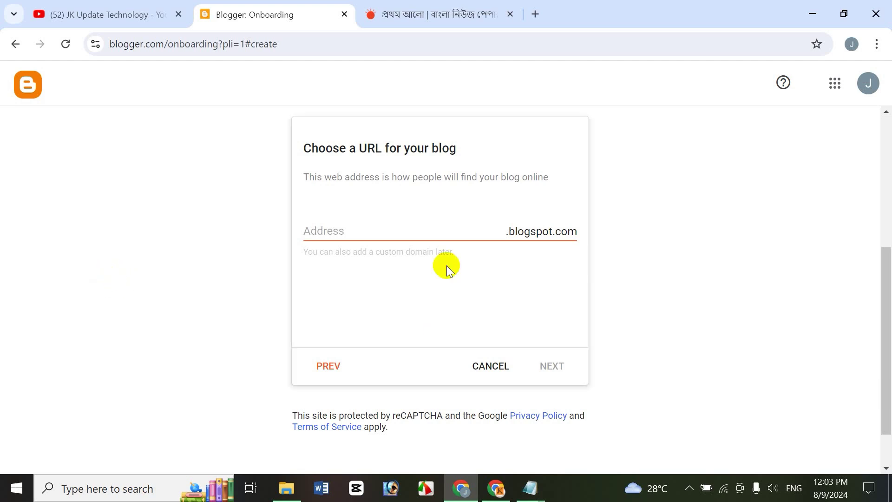
- Set the blog address to "fashionbdonline123" on blogspot.com and continue to the display name
{"action": "left_click", "coordinate": [327, 232]}
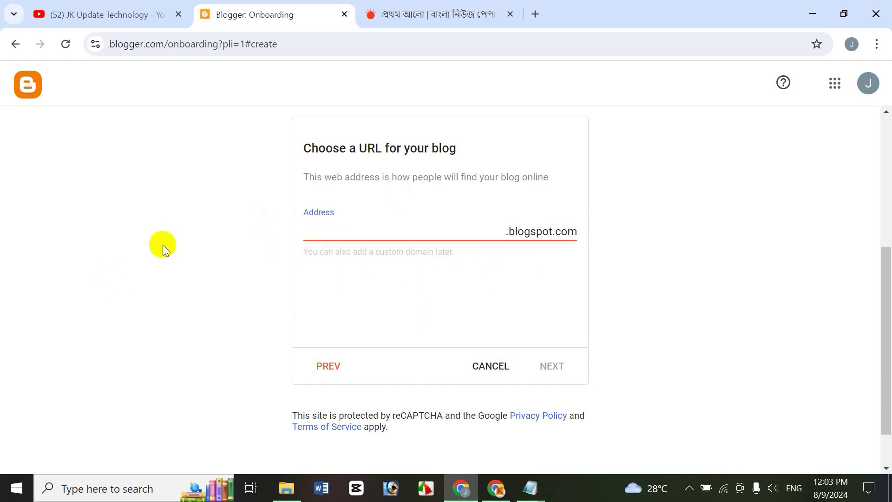
{"action": "type", "text": "fashionbdonline"}
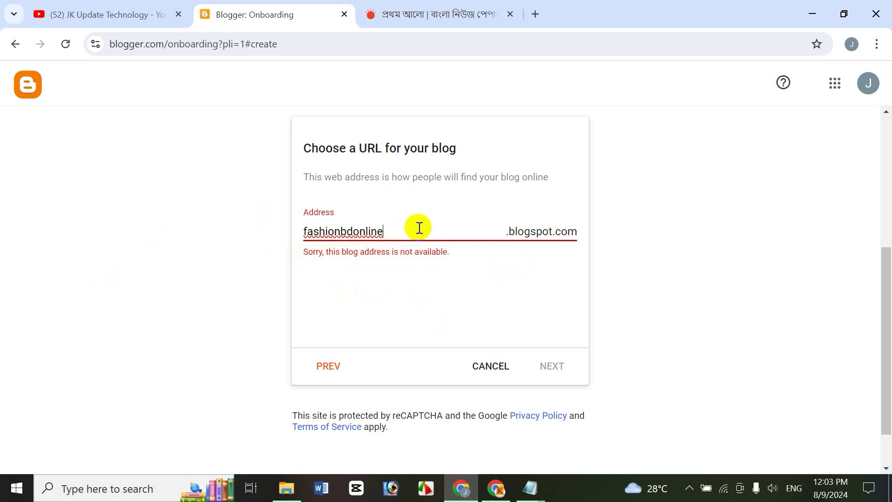
{"action": "type", "text": "123"}
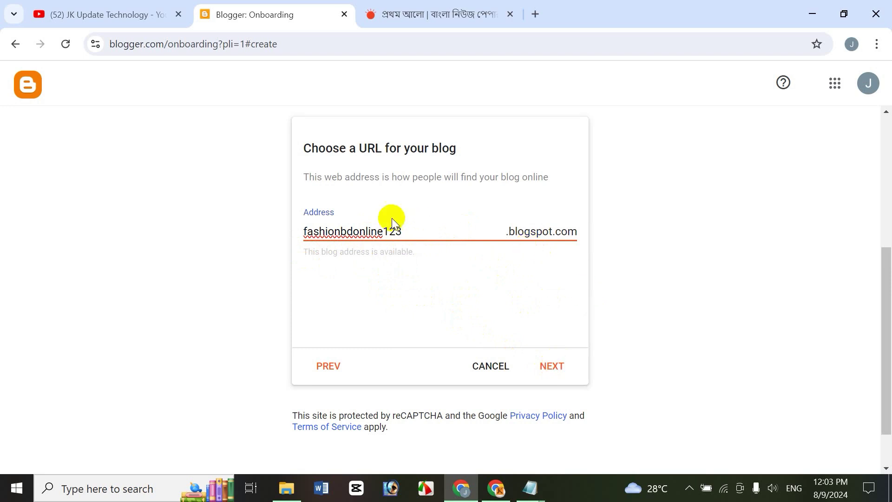
{"action": "left_click", "coordinate": [561, 368]}
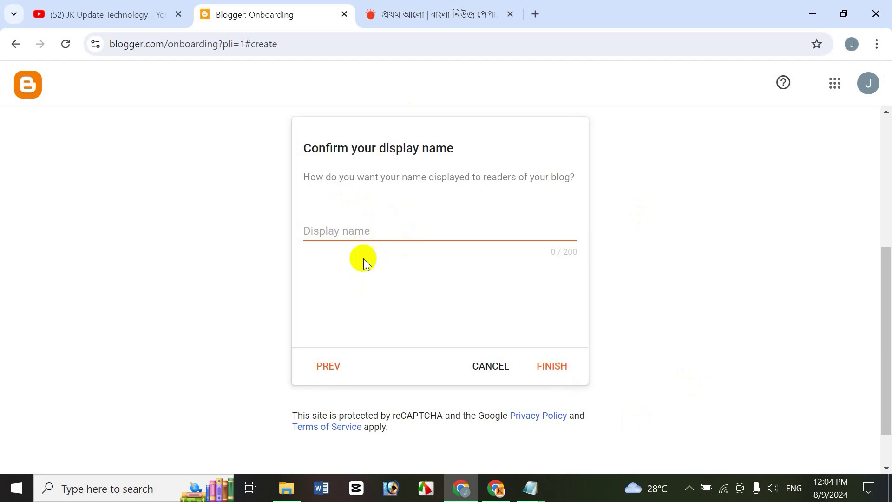
- Enter the author's full name as the display name and finish creating the blog
{"action": "left_click", "coordinate": [366, 229]}
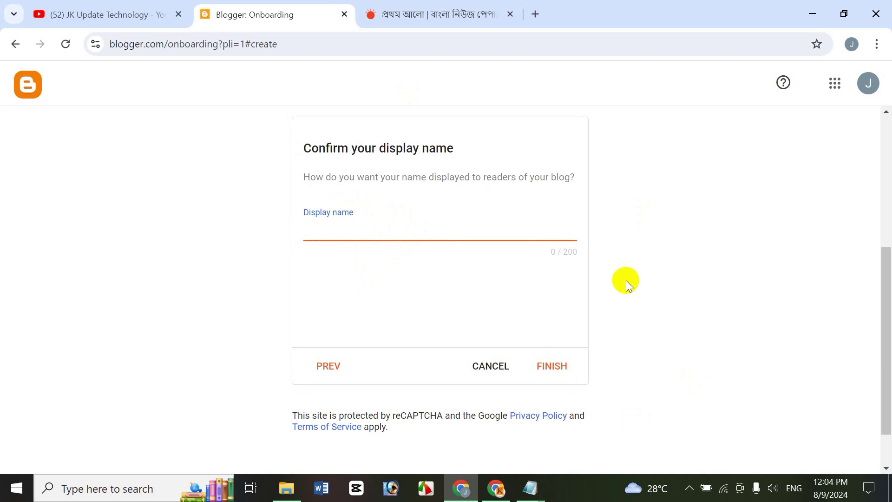
{"action": "type", "text": "Jasim Uddin Khandake"}
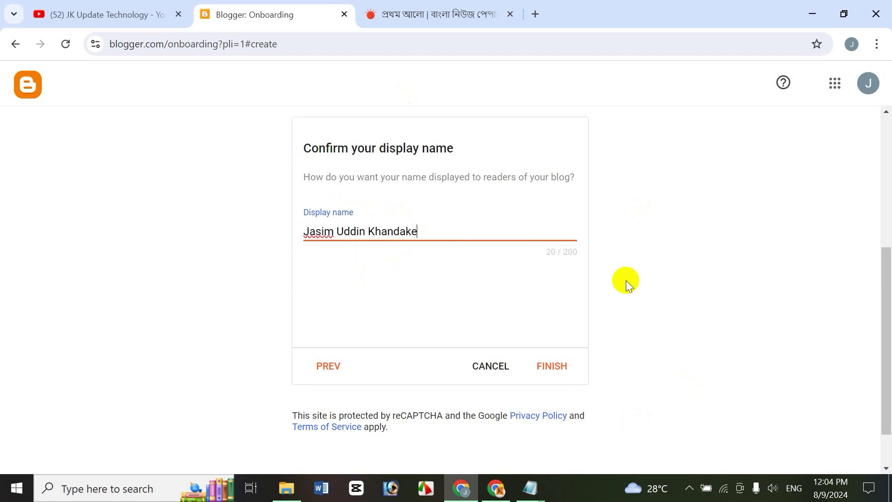
{"action": "key", "text": "BackSpace"}
{"action": "type", "text": "er"}
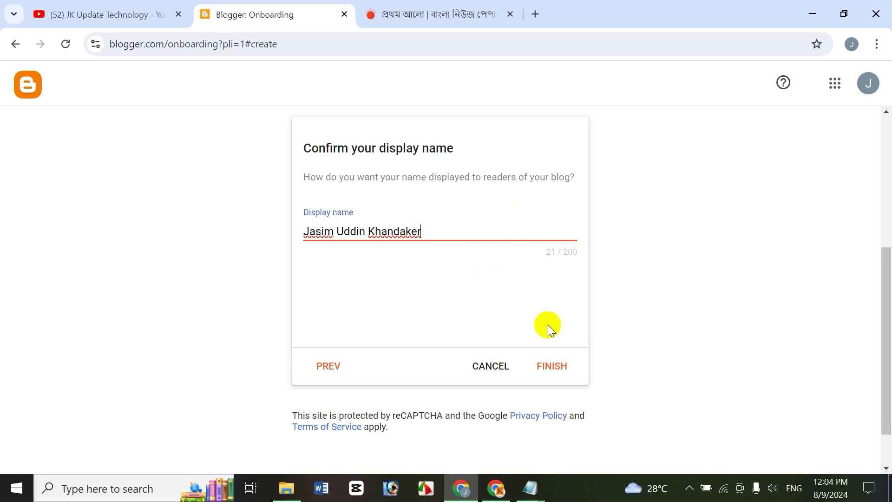
{"action": "left_click", "coordinate": [550, 367]}
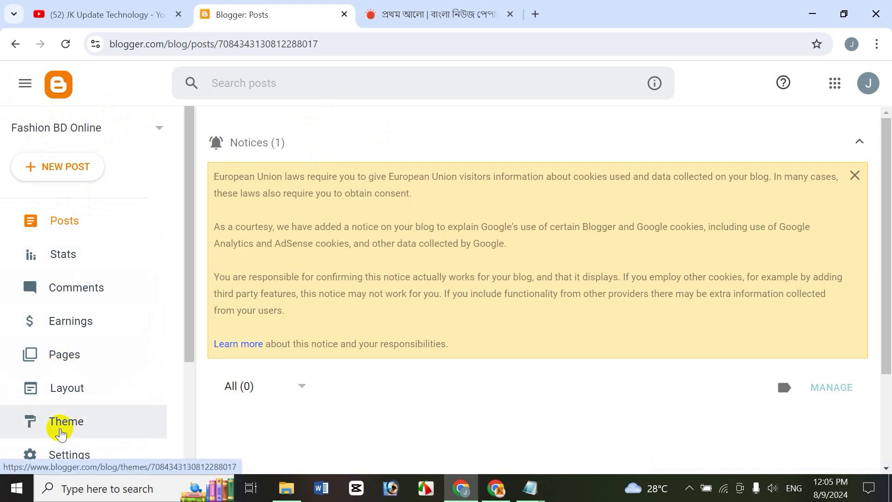
- Collapse and reopen the main menu, view the Pages section, and return to Posts
{"action": "left_click", "coordinate": [25, 84]}
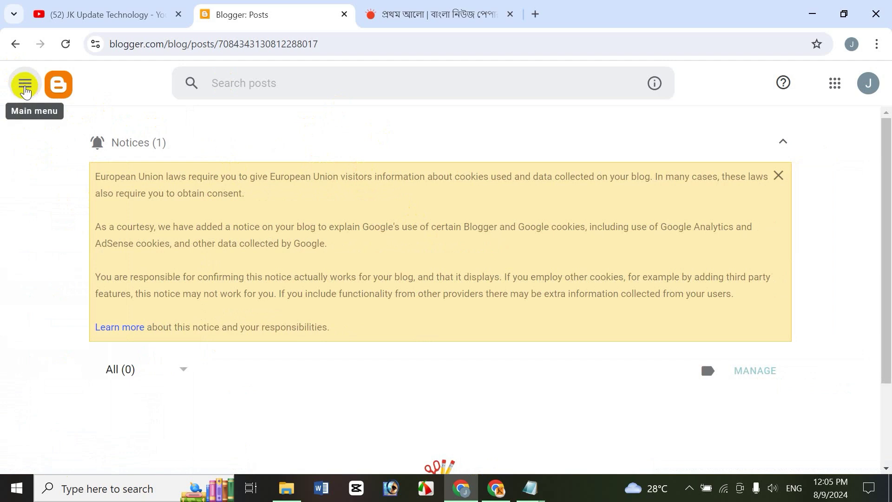
{"action": "left_click", "coordinate": [26, 84]}
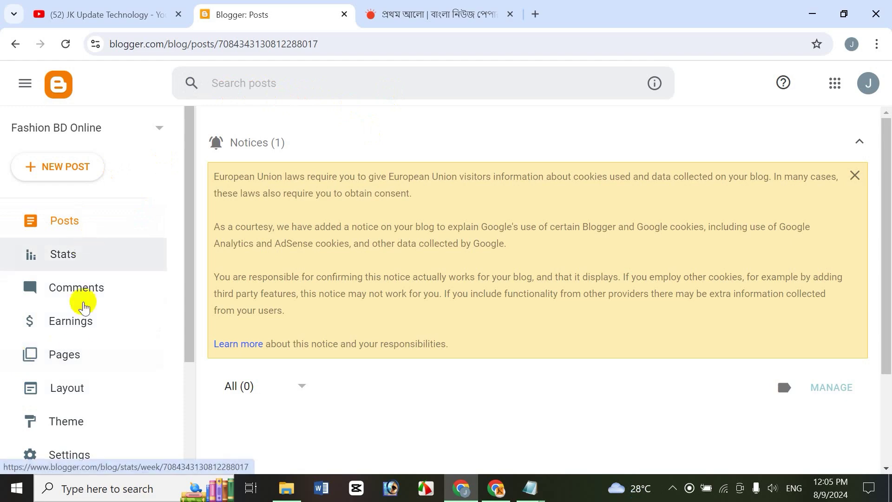
{"action": "left_click", "coordinate": [73, 358]}
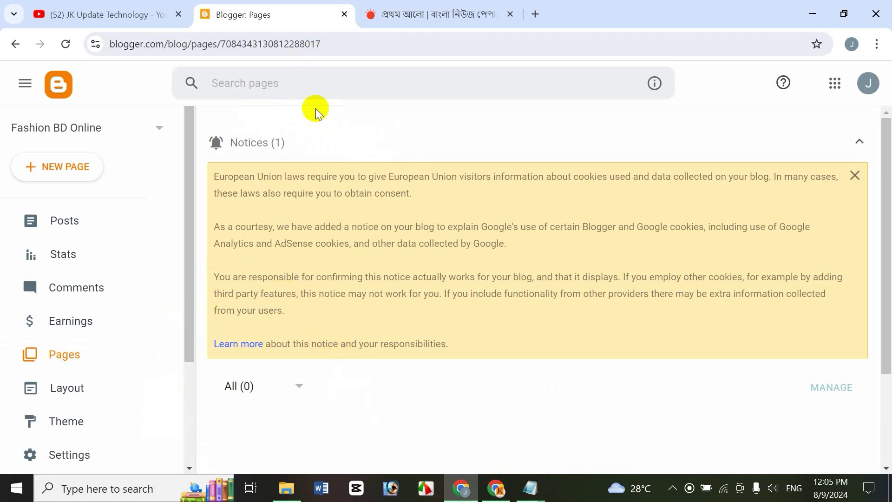
{"action": "left_click", "coordinate": [72, 223]}
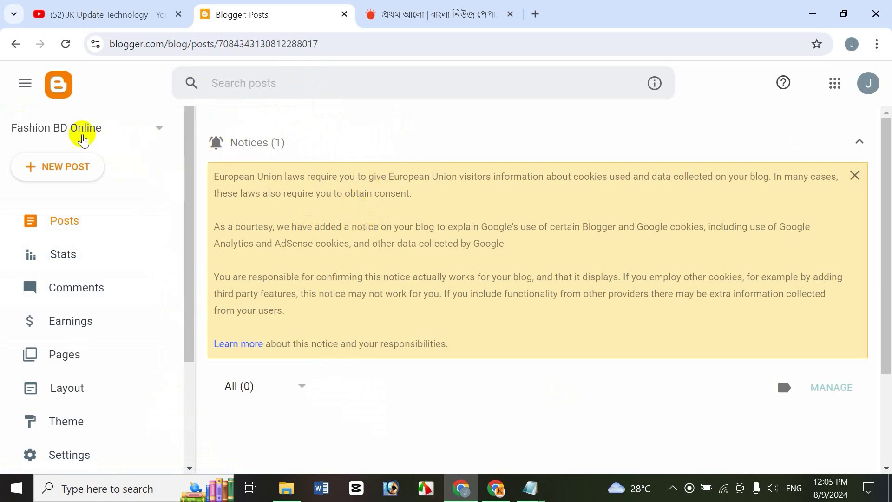
{"action": "left_click", "coordinate": [159, 132]}
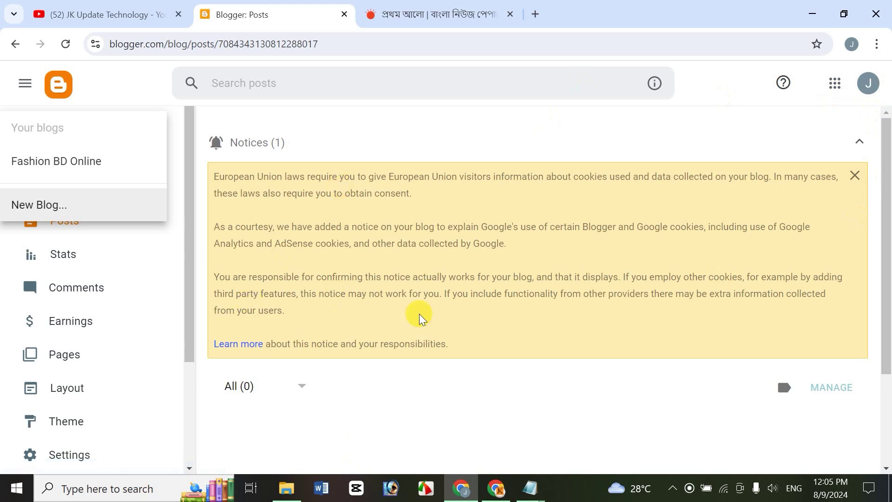
{"action": "left_click", "coordinate": [58, 205]}
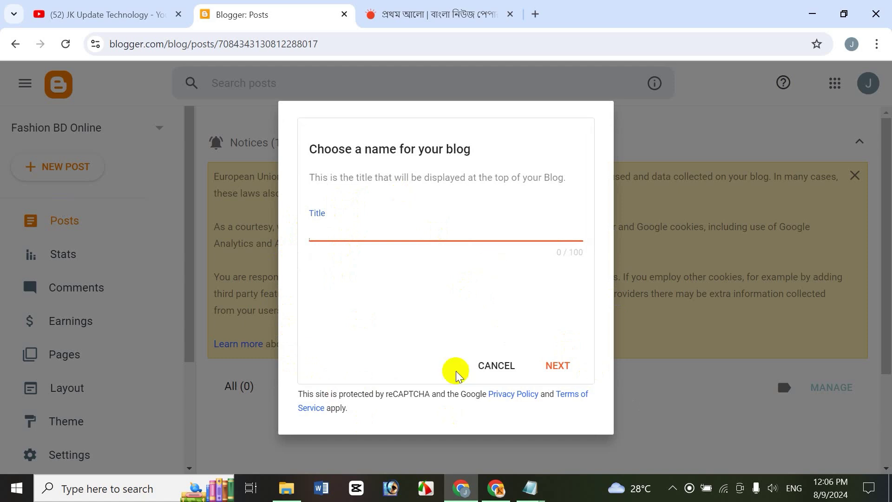
{"action": "left_click", "coordinate": [483, 367]}
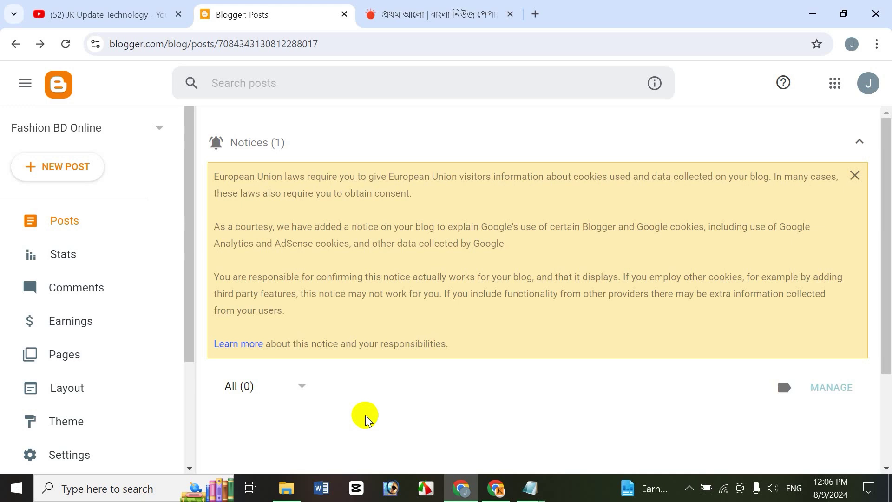
- Examine the Posts list and the Stats page of the Fashion BD Online blog
{"action": "left_click", "coordinate": [81, 219]}
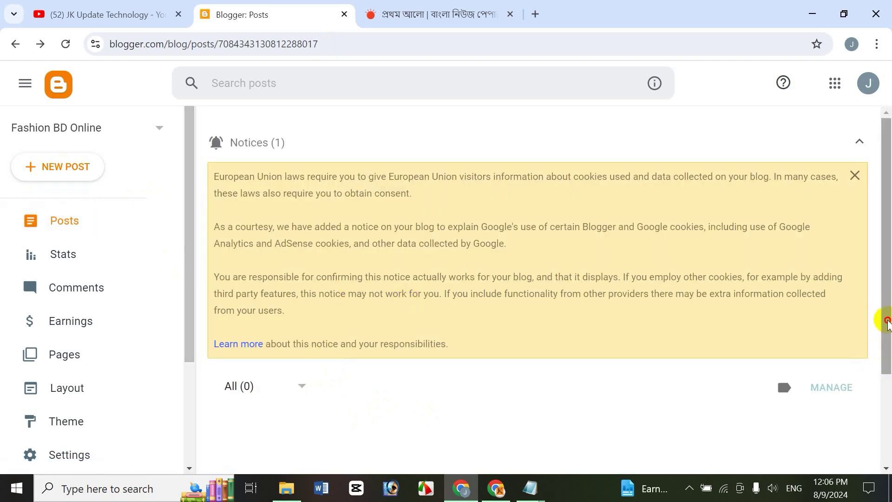
{"action": "scroll", "coordinate": [886, 321], "scroll_direction": "down", "scroll_amount": 3}
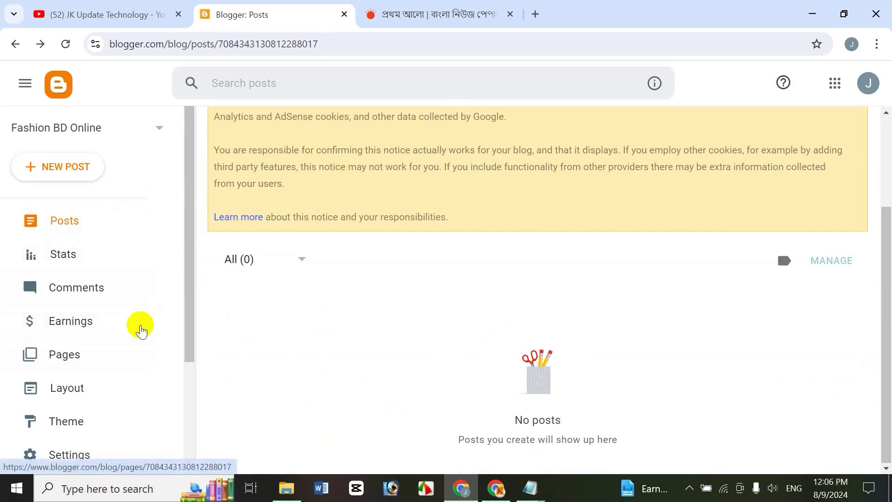
{"action": "left_click", "coordinate": [80, 256]}
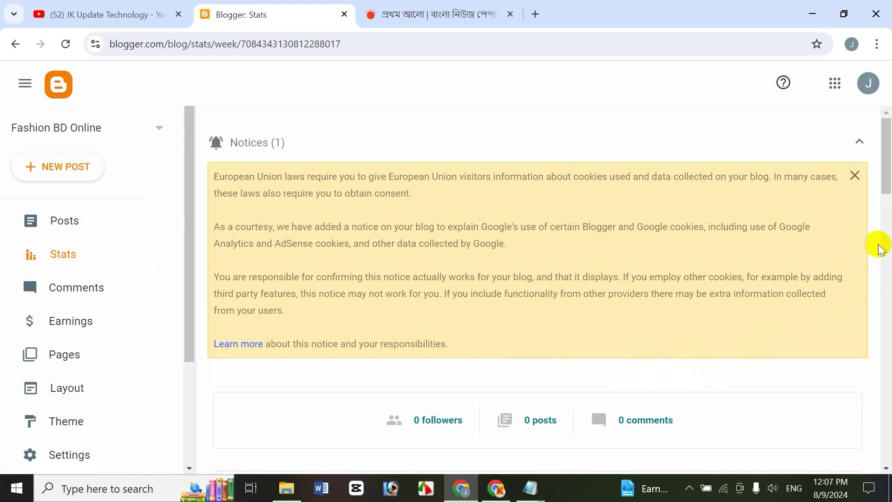
{"action": "left_click_drag", "start_coordinate": [887, 175], "coordinate": [888, 206]}
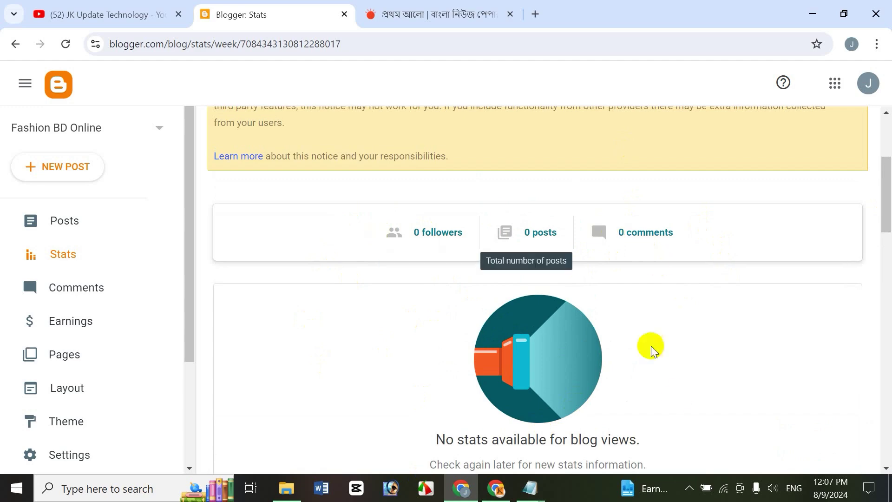
{"action": "scroll", "coordinate": [888, 231], "scroll_direction": "down", "scroll_amount": 7}
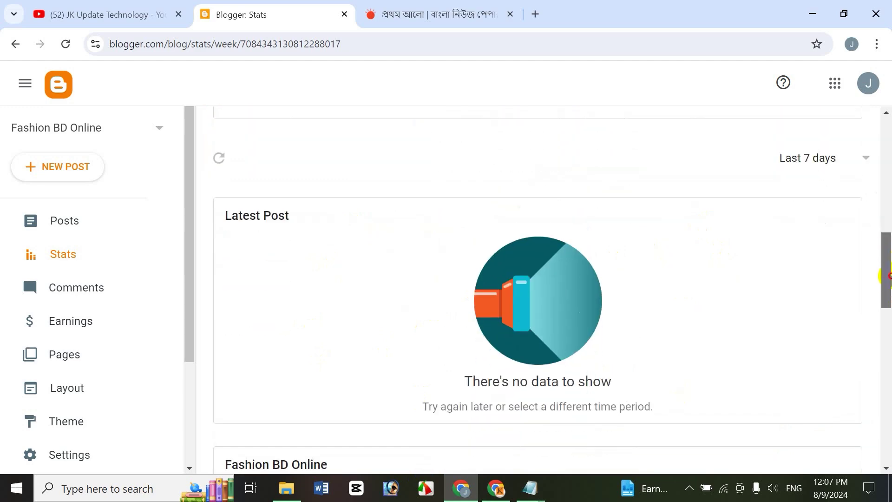
{"action": "scroll", "coordinate": [888, 231], "scroll_direction": "up", "scroll_amount": 4}
{"action": "scroll", "coordinate": [888, 233], "scroll_direction": "up", "scroll_amount": 5}
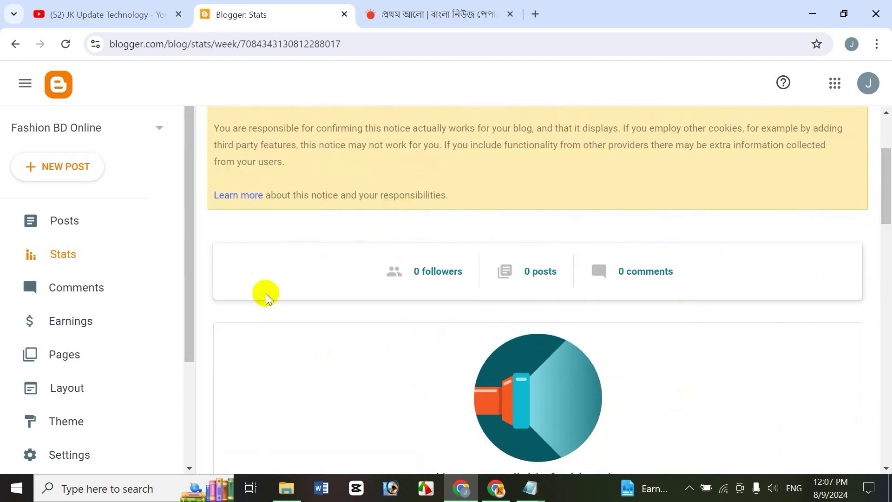
- Examine the Comments page of the blog, including the area below the notice
{"action": "left_click", "coordinate": [107, 284]}
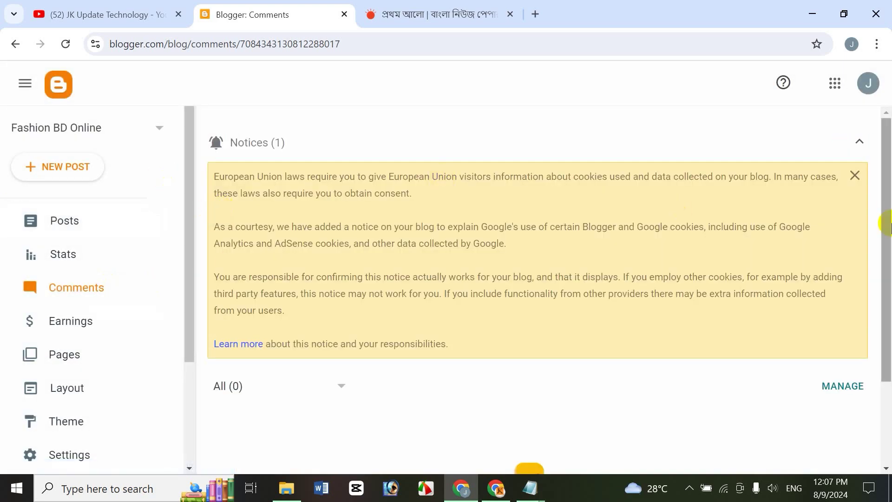
{"action": "scroll", "coordinate": [885, 242], "scroll_direction": "down", "scroll_amount": 2}
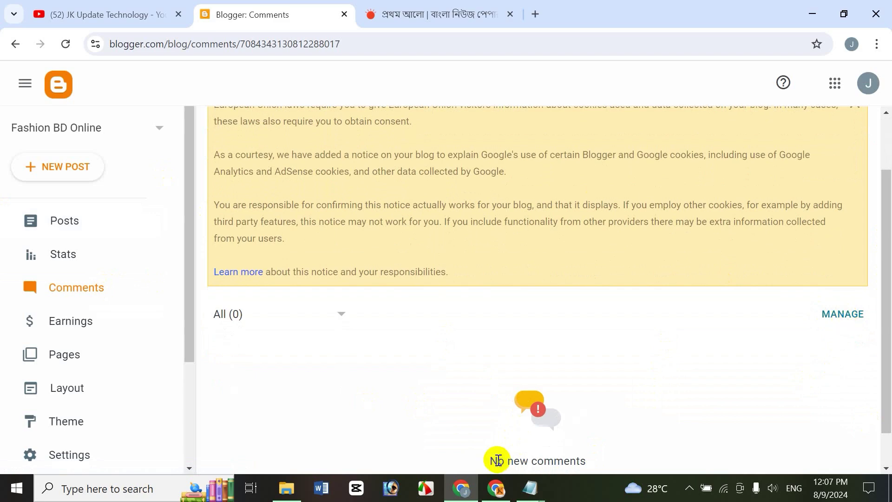
{"action": "left_click_drag", "start_coordinate": [889, 331], "coordinate": [873, 229]}
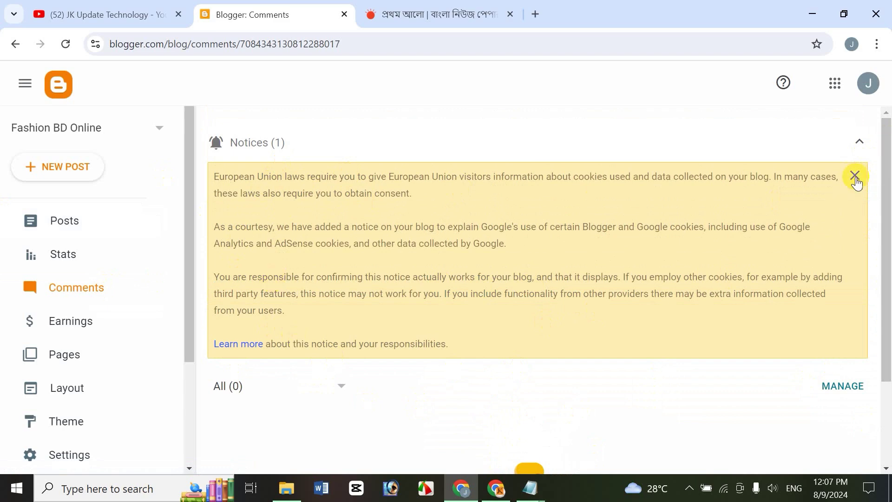
- Dismiss the European Union cookie notice from the Stats page, and recheck the Comments and Stats pages without it
{"action": "left_click", "coordinate": [66, 255]}
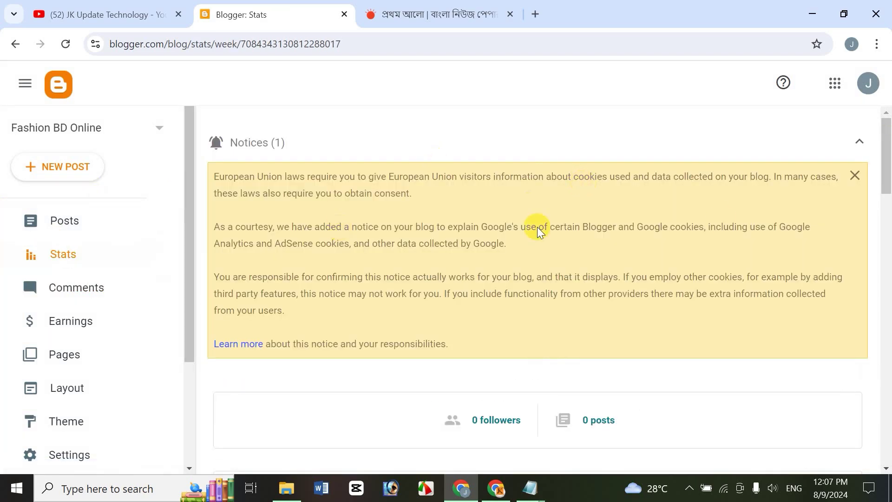
{"action": "left_click", "coordinate": [855, 177]}
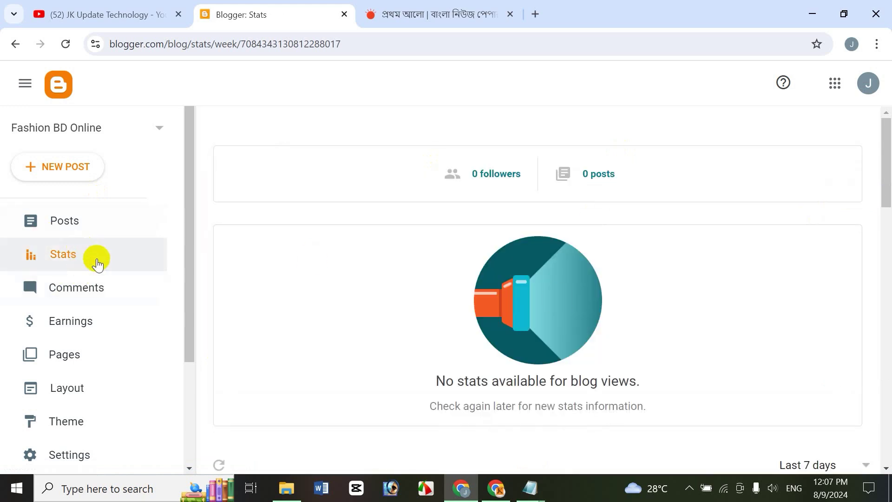
{"action": "left_click", "coordinate": [89, 291]}
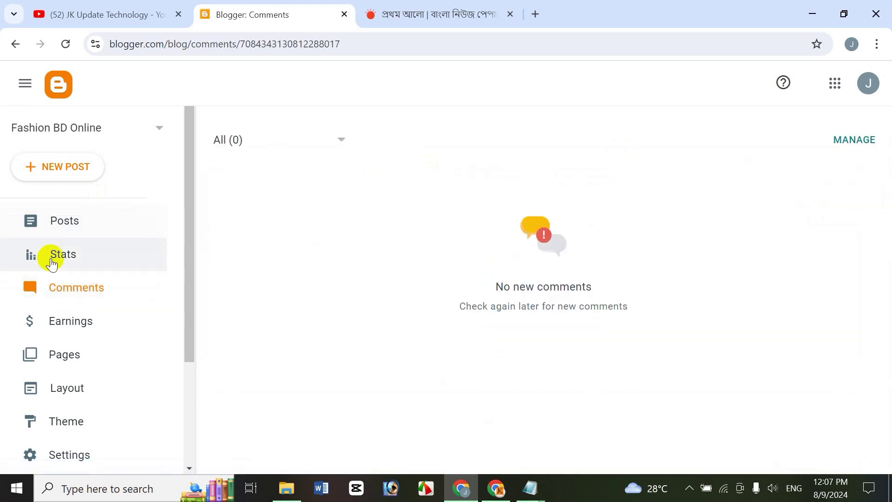
{"action": "left_click", "coordinate": [71, 260]}
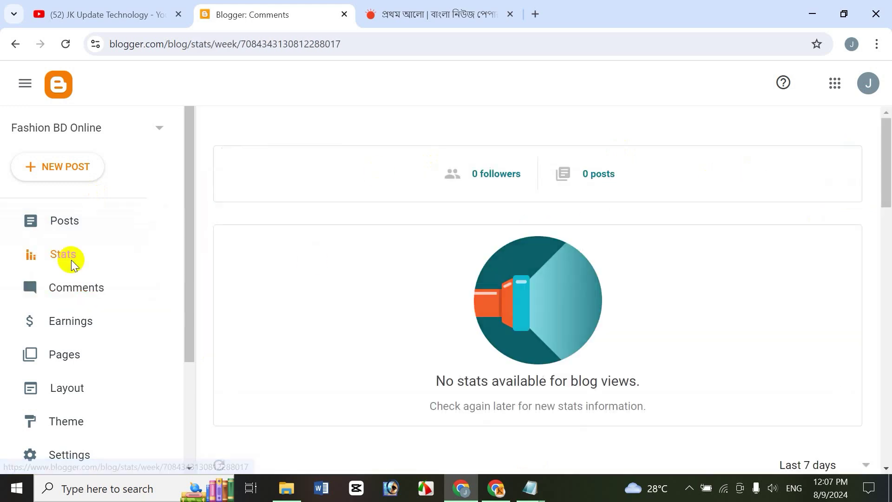
{"action": "left_click", "coordinate": [87, 290]}
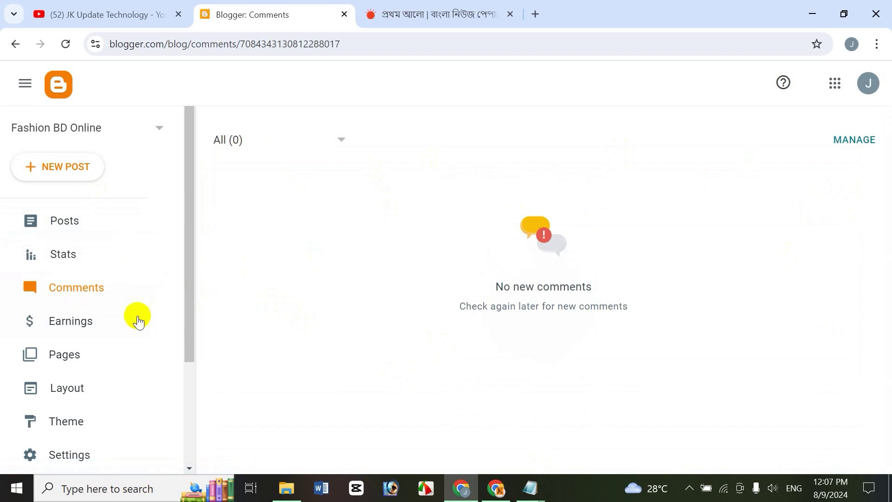
- Examine the Earnings page and its option for creating an AdSense account
{"action": "left_click", "coordinate": [98, 321]}
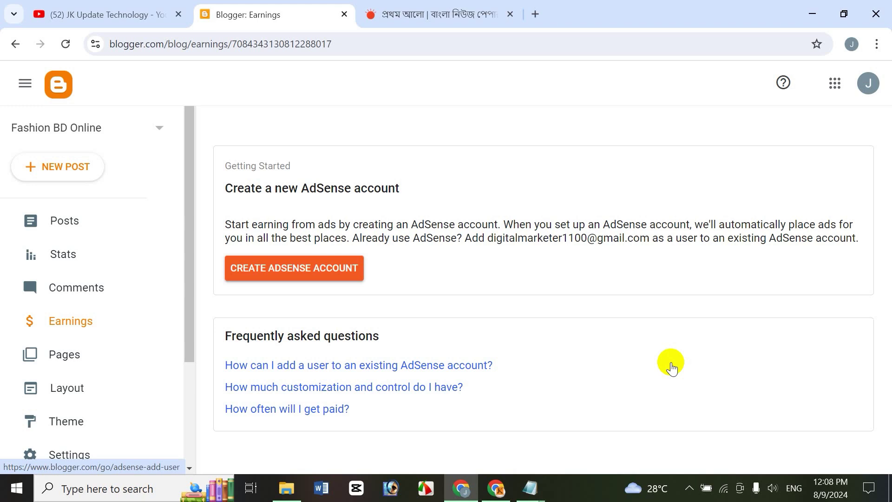
{"action": "left_click", "coordinate": [325, 278]}
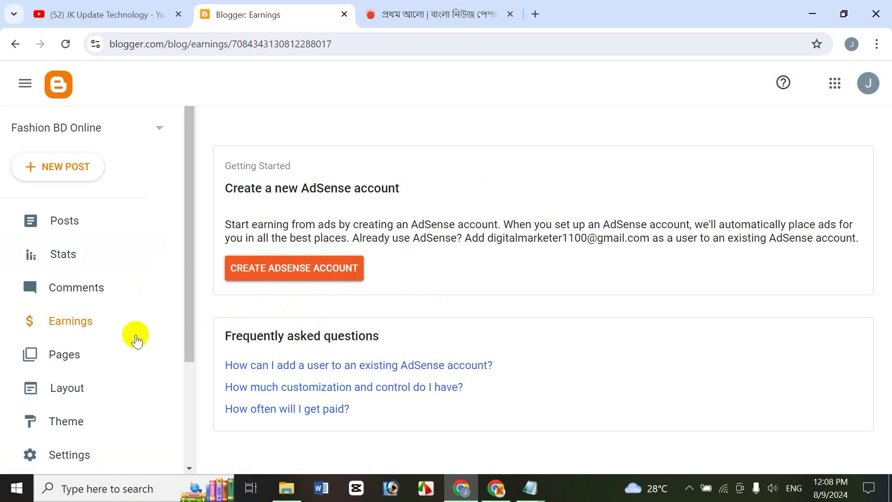
- Examine the blog's Pages section and the gadget arrangement on its Layout page
{"action": "left_click", "coordinate": [95, 367]}
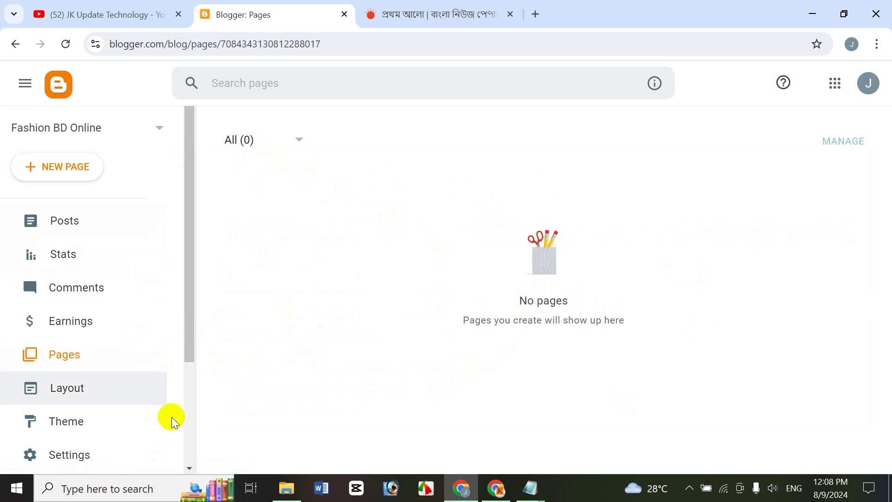
{"action": "left_click", "coordinate": [84, 392]}
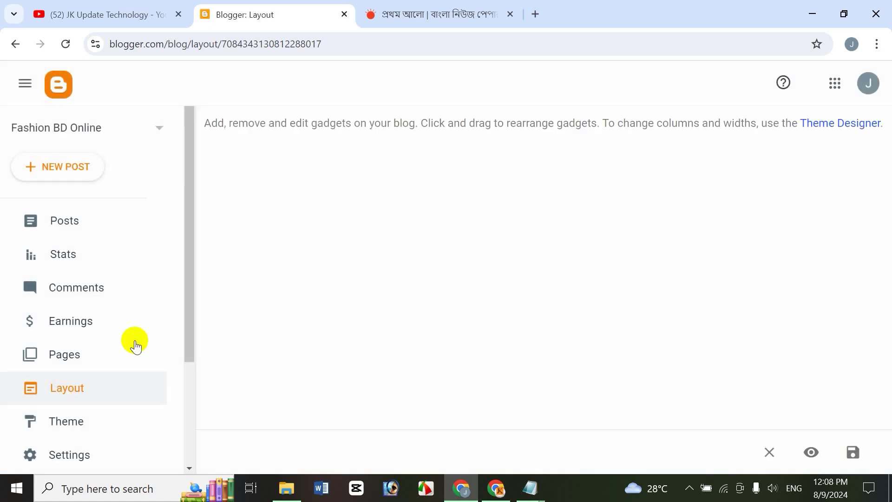
{"action": "left_click_drag", "start_coordinate": [190, 278], "coordinate": [186, 335]}
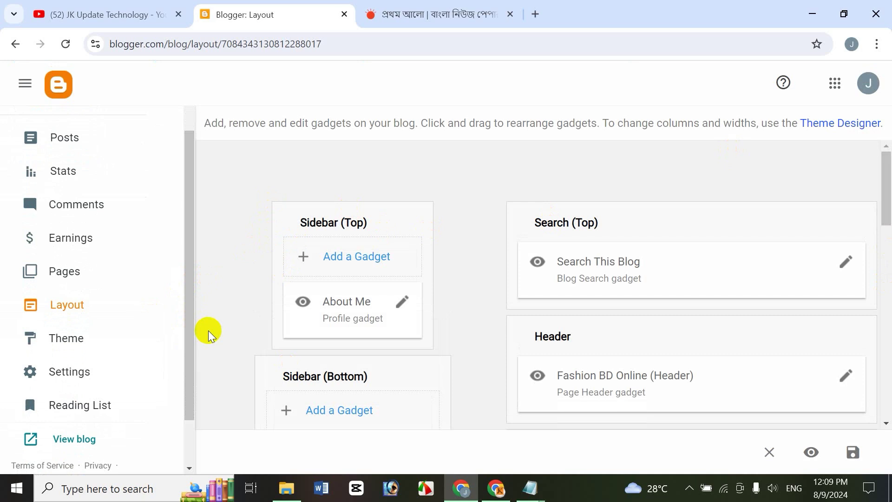
- Examine the Theme page and the extra options of the current Contempo Light theme, such as Backup, Restore and Edit HTML
{"action": "left_click", "coordinate": [50, 342]}
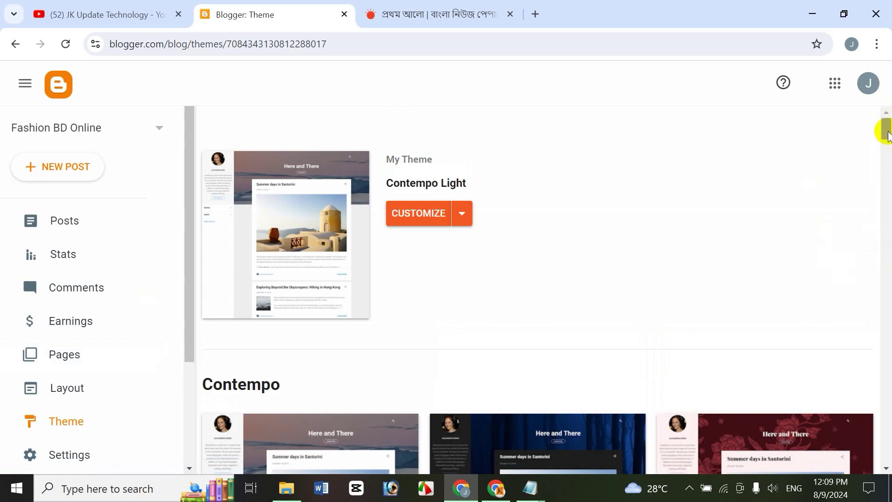
{"action": "mouse_move", "coordinate": [887, 127]}
{"action": "left_mouse_down"}
{"action": "mouse_move", "coordinate": [888, 211]}
{"action": "mouse_move", "coordinate": [888, 131]}
{"action": "left_mouse_up"}
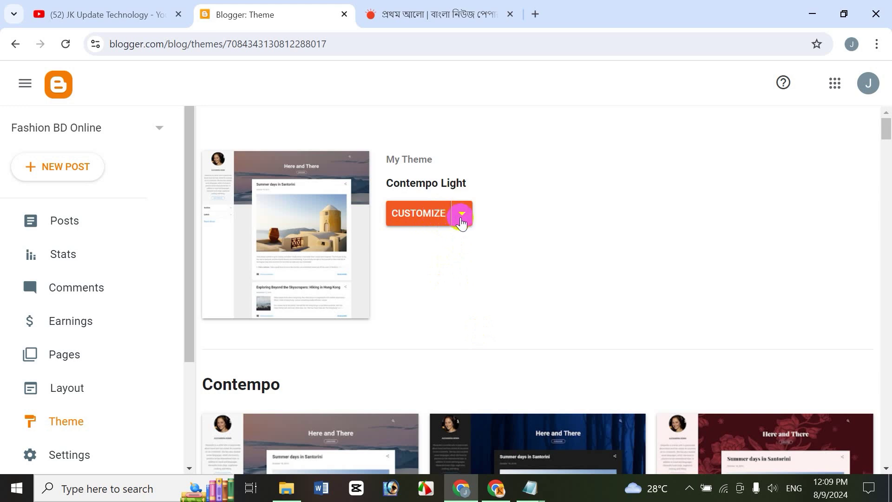
{"action": "left_click", "coordinate": [460, 217]}
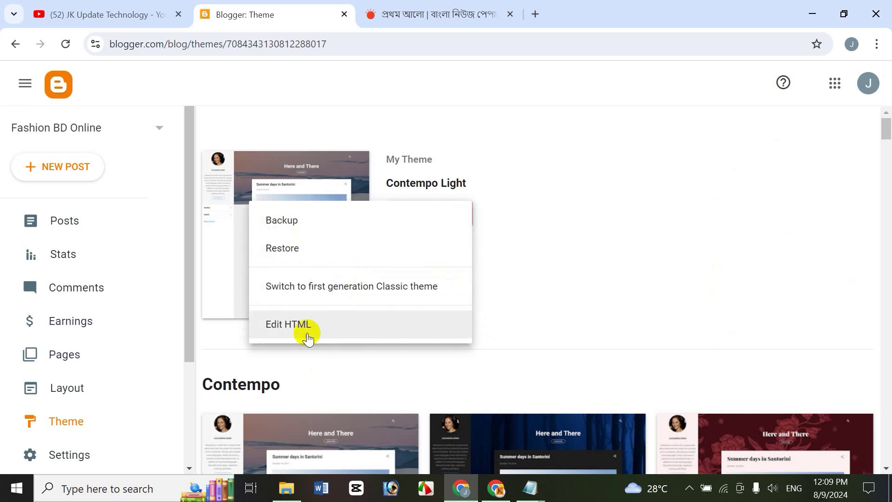
{"action": "left_click", "coordinate": [616, 293]}
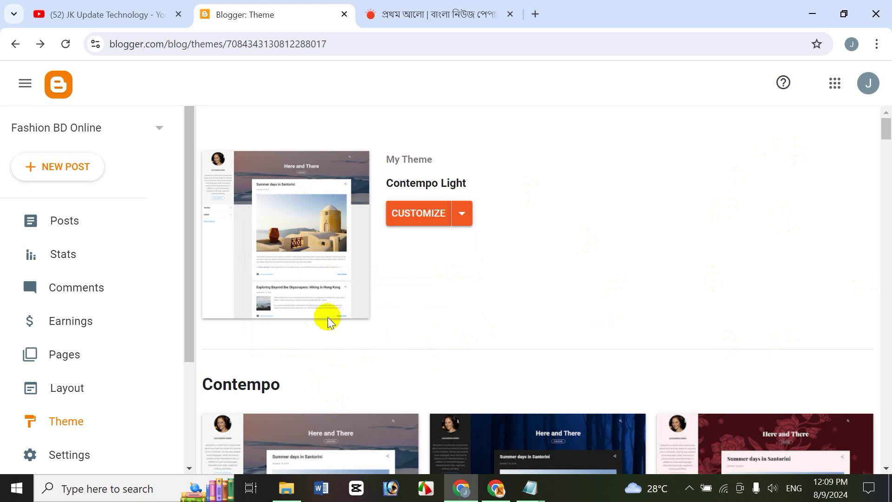
- Examine the blog's Settings page, including the Basic section and the settings below it
{"action": "scroll", "coordinate": [190, 326], "scroll_direction": "down", "scroll_amount": 3}
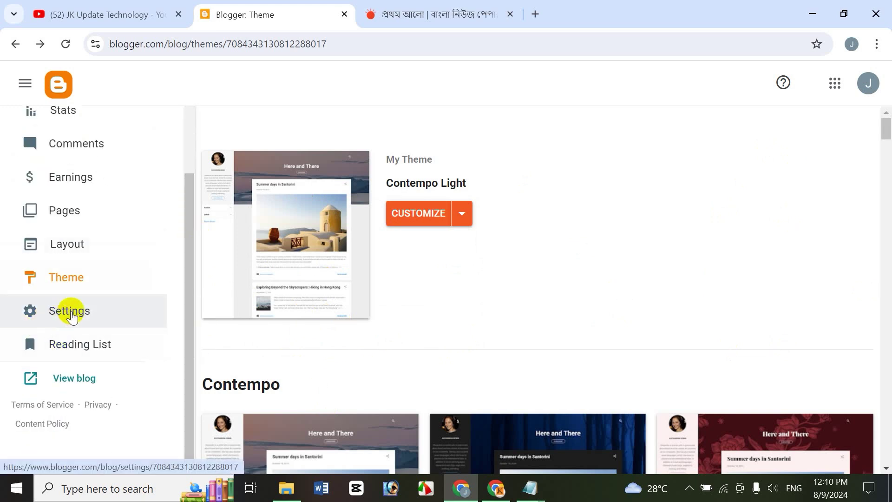
{"action": "left_click", "coordinate": [82, 309]}
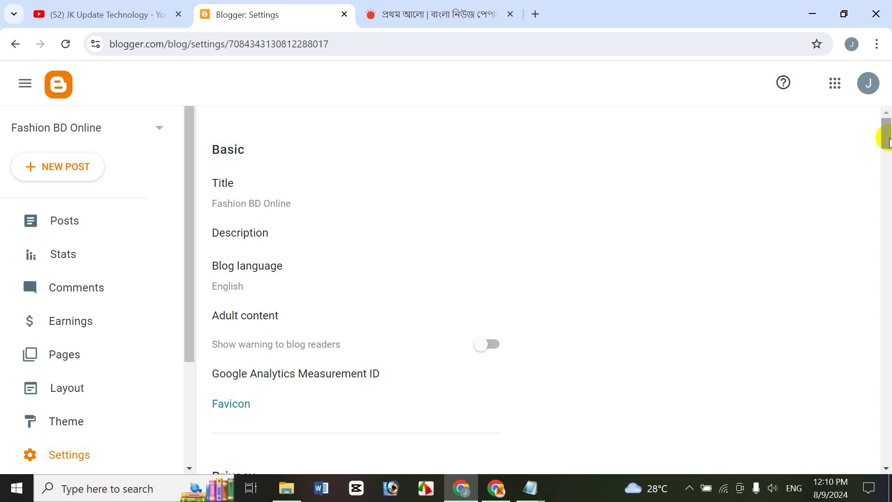
{"action": "mouse_move", "coordinate": [888, 139]}
{"action": "left_mouse_down"}
{"action": "mouse_move", "coordinate": [887, 181]}
{"action": "mouse_move", "coordinate": [888, 126]}
{"action": "left_mouse_up"}
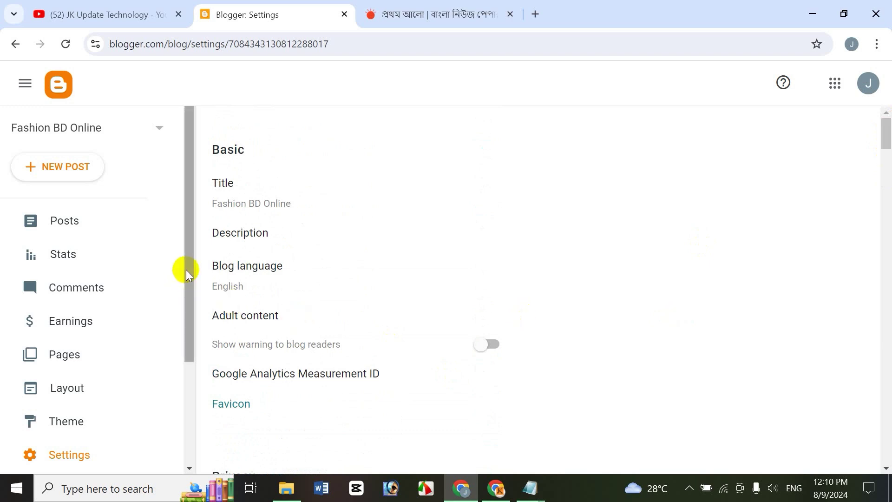
- Examine the Reading List page and the choices in its blog filter, keeping All Blogs selected
{"action": "scroll", "coordinate": [191, 323], "scroll_direction": "down", "scroll_amount": 3}
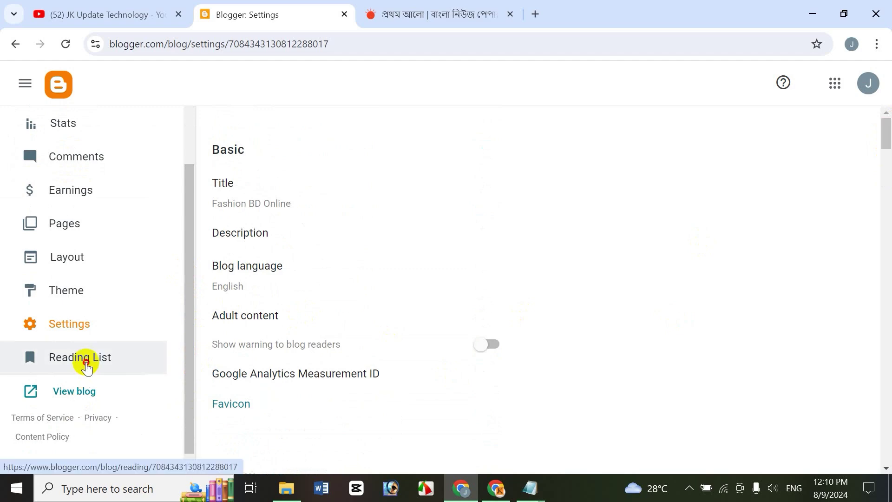
{"action": "left_click", "coordinate": [85, 361]}
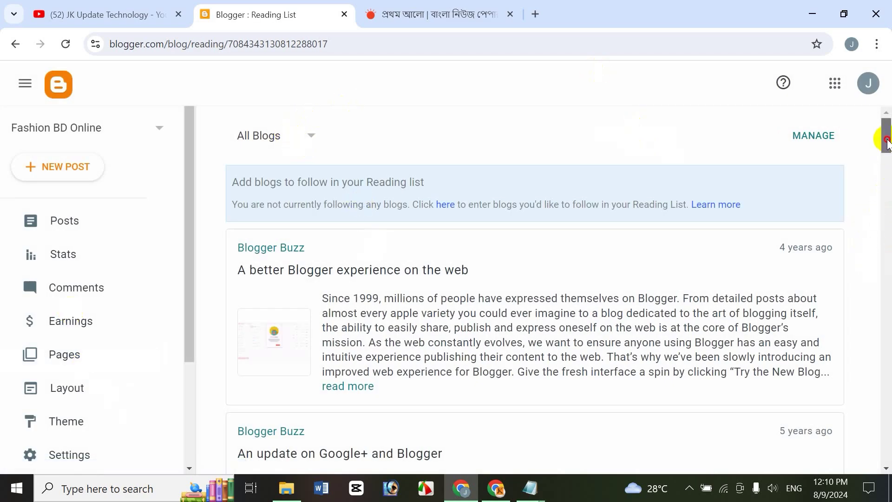
{"action": "left_click_drag", "start_coordinate": [887, 139], "coordinate": [823, 124]}
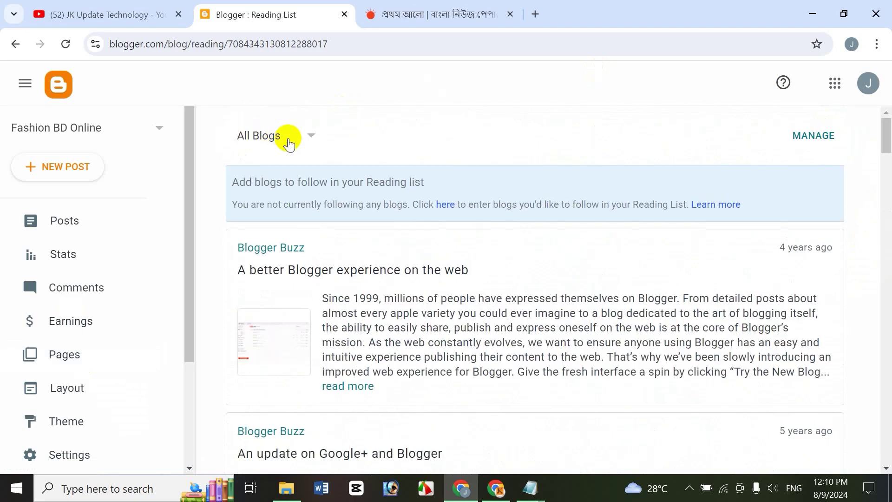
{"action": "left_click", "coordinate": [309, 147]}
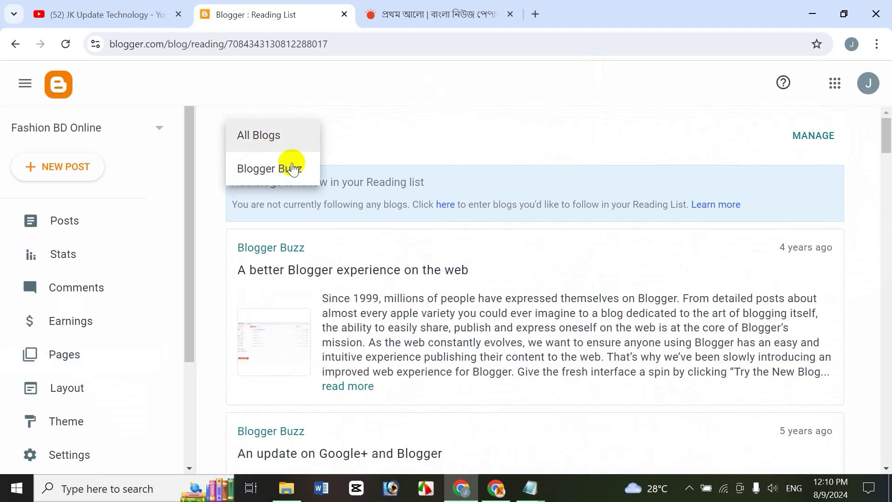
{"action": "left_click", "coordinate": [489, 109]}
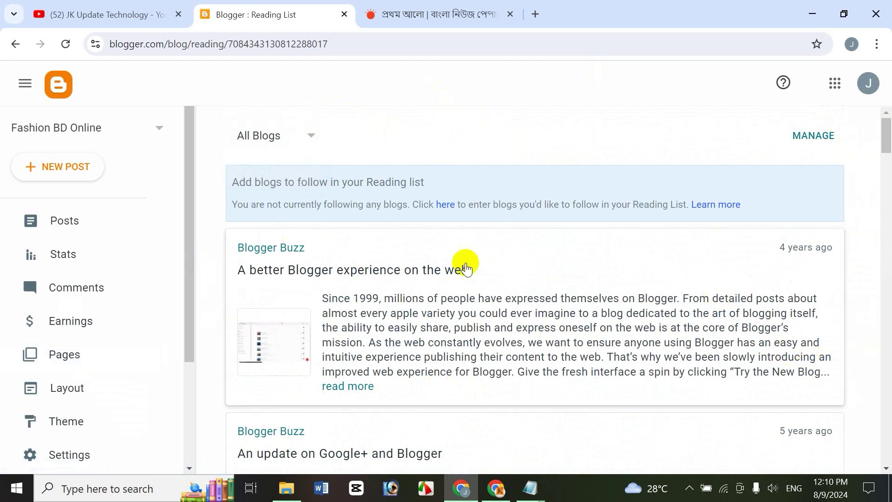
{"action": "left_click_drag", "start_coordinate": [193, 277], "coordinate": [199, 342]}
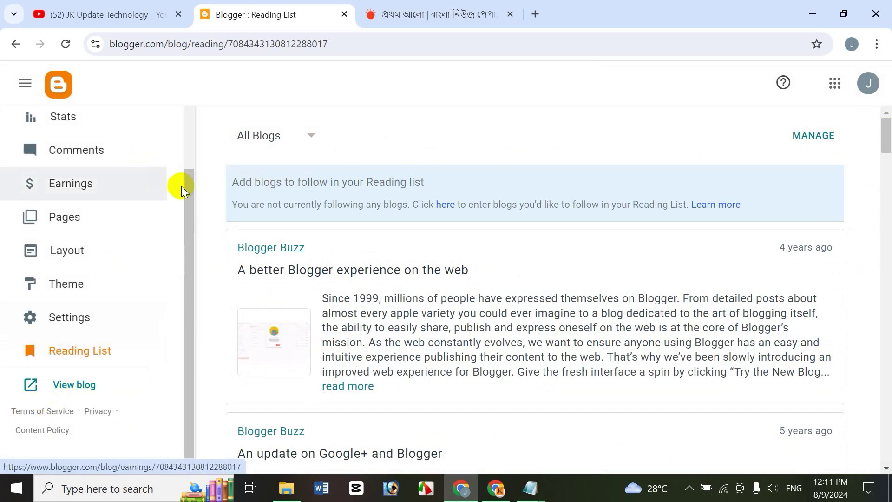
{"action": "left_click_drag", "start_coordinate": [190, 193], "coordinate": [191, 114]}
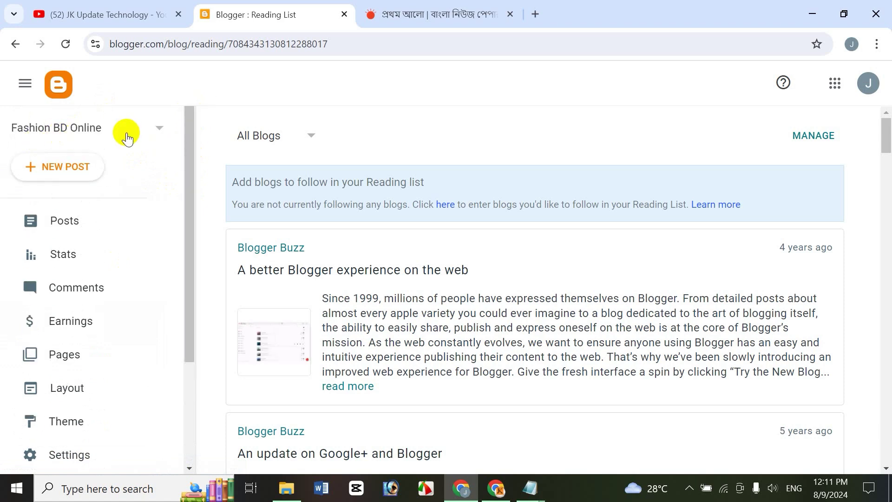
- Close the news site's browser tab and open the public view of the Fashion BD Online blog
{"action": "left_click", "coordinate": [511, 14]}
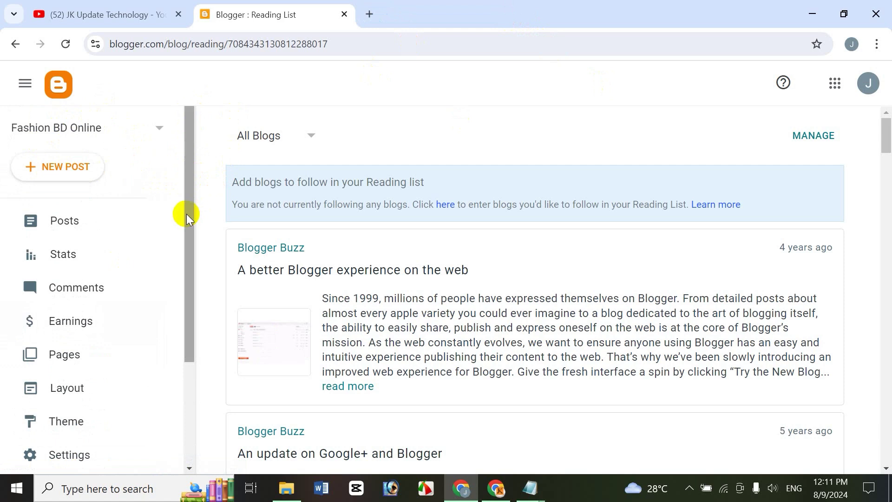
{"action": "left_click_drag", "start_coordinate": [187, 211], "coordinate": [187, 313]}
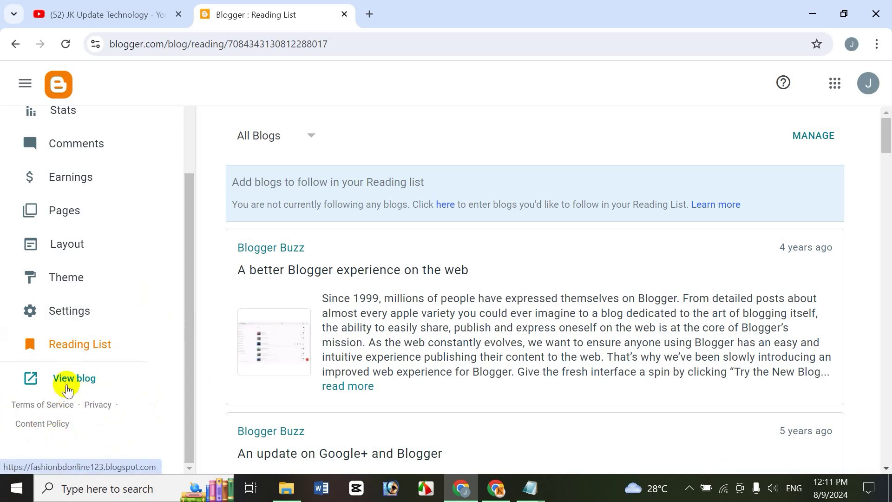
{"action": "left_click", "coordinate": [69, 382]}
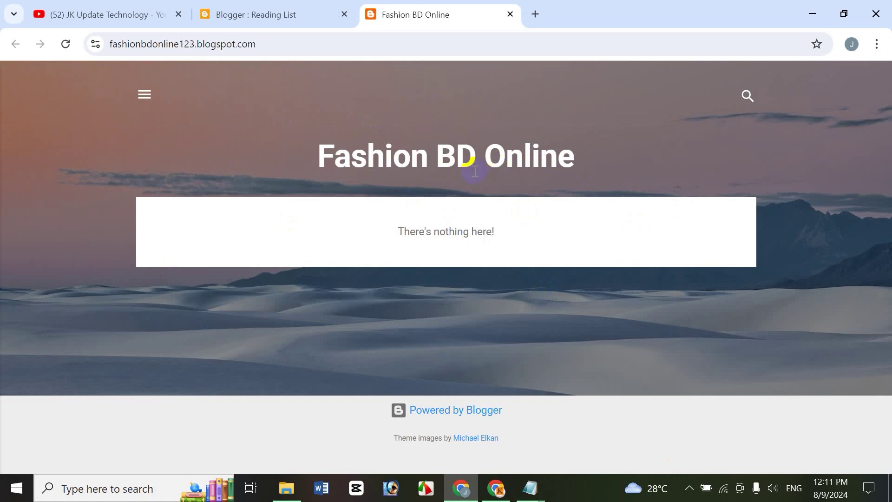
- Highlight the blog title and the web address of the public blog page to check them
{"action": "left_click_drag", "start_coordinate": [322, 157], "coordinate": [588, 165]}
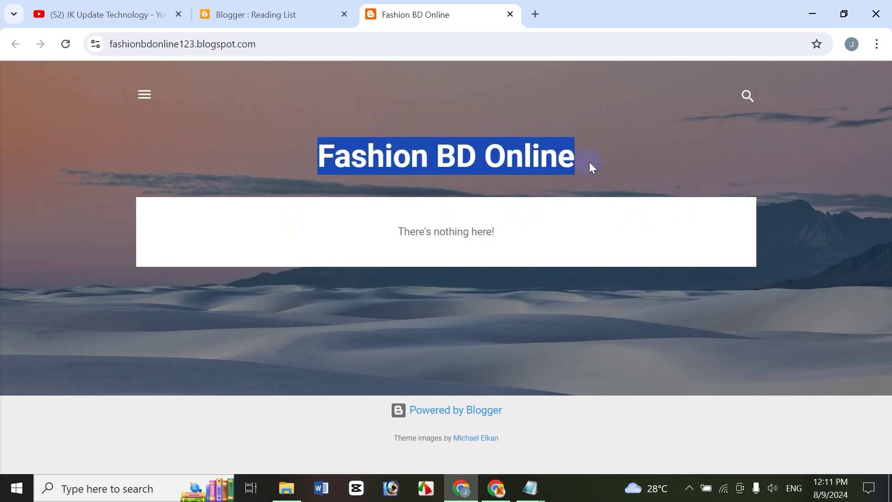
{"action": "left_click", "coordinate": [588, 162]}
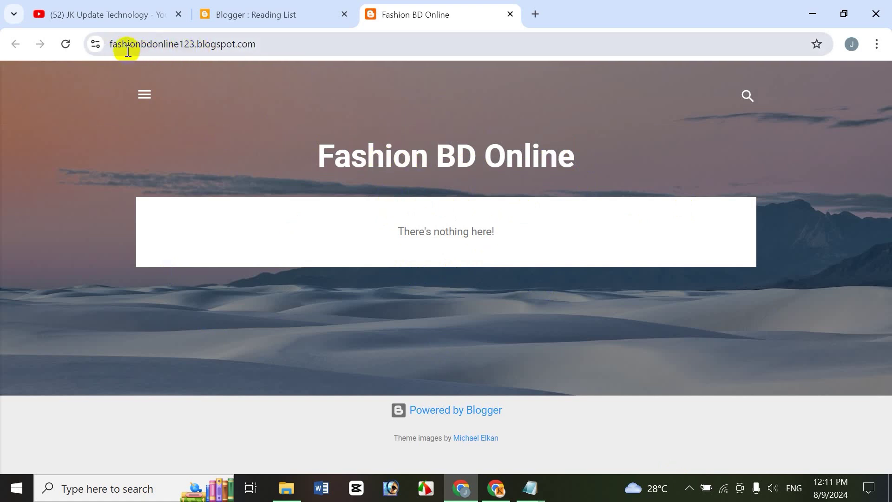
{"action": "left_click", "coordinate": [165, 48]}
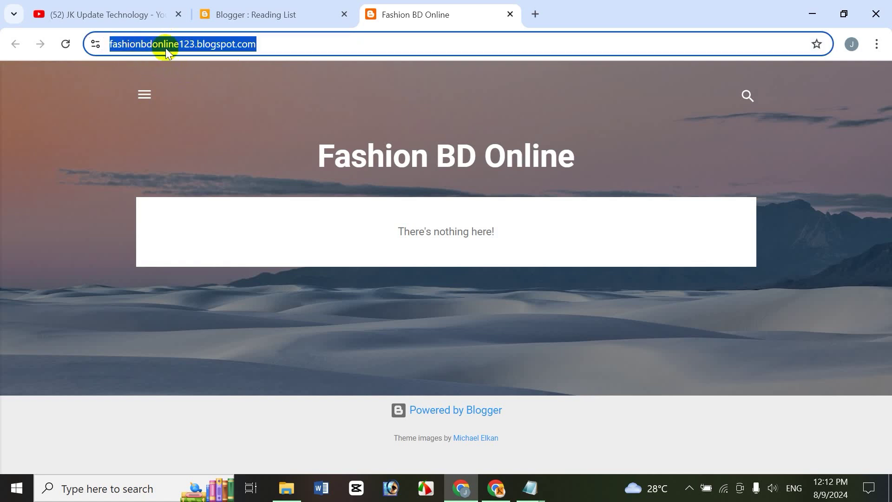
{"action": "left_click", "coordinate": [269, 108]}
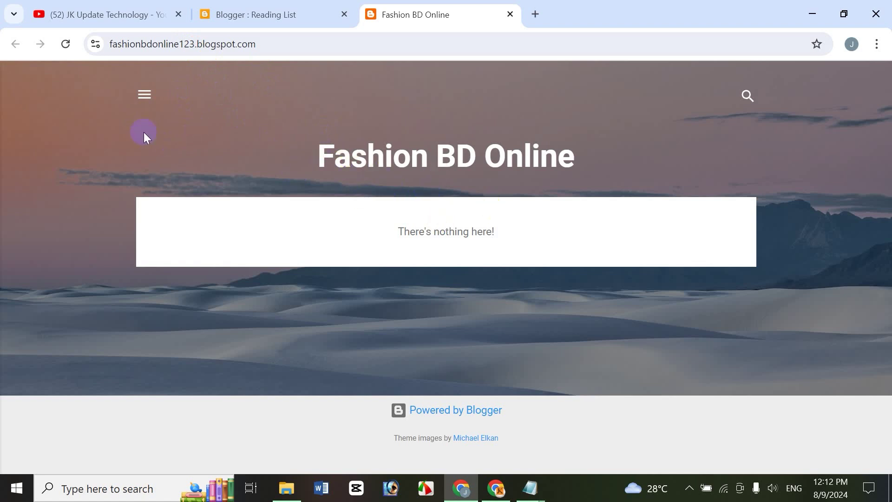
- Open the blog author's Blogger profile for editing and review its Privacy and Identity sections
{"action": "left_click", "coordinate": [144, 96]}
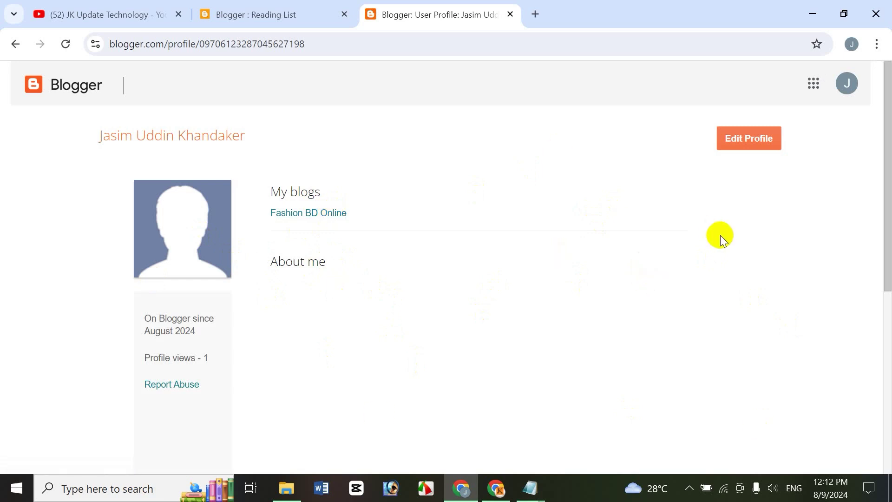
{"action": "left_click", "coordinate": [746, 145]}
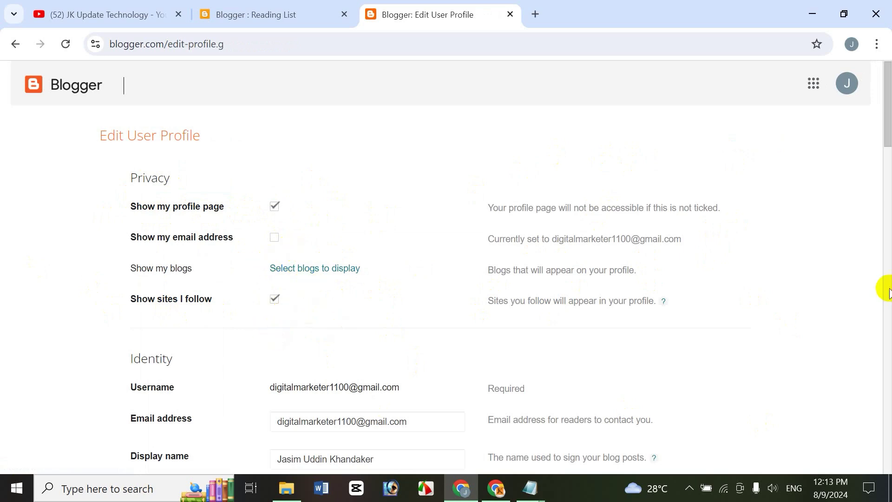
{"action": "scroll", "coordinate": [885, 148], "scroll_direction": "down", "scroll_amount": 1}
{"action": "left_click_drag", "start_coordinate": [885, 154], "coordinate": [884, 178]}
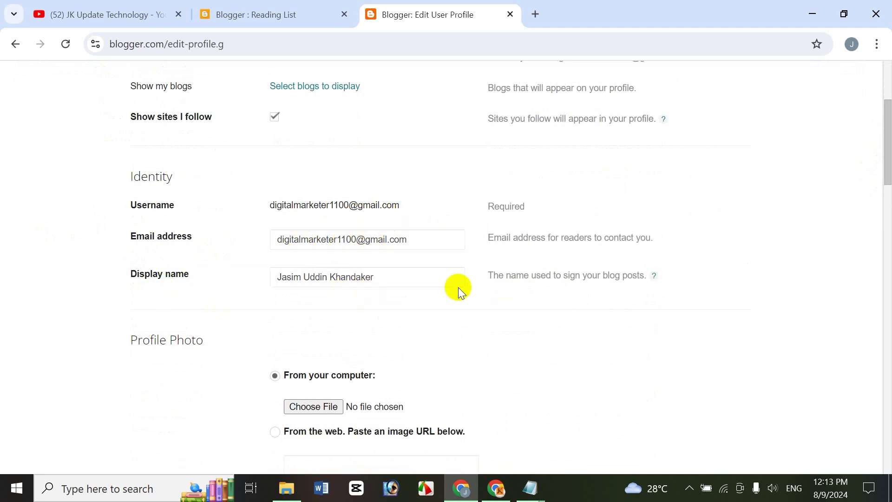
{"action": "left_click_drag", "start_coordinate": [887, 152], "coordinate": [887, 186]}
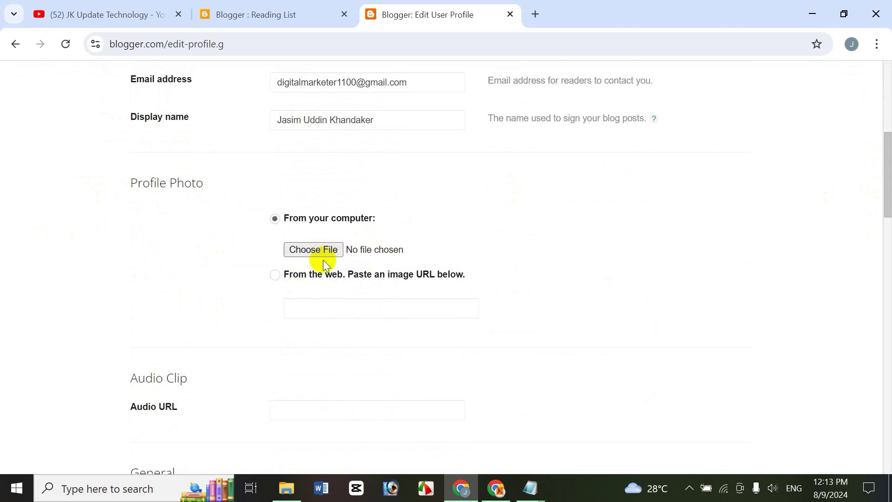
- Upload the picture "Oh" from the NEw folder in Documents as the profile photo
{"action": "left_click", "coordinate": [312, 251]}
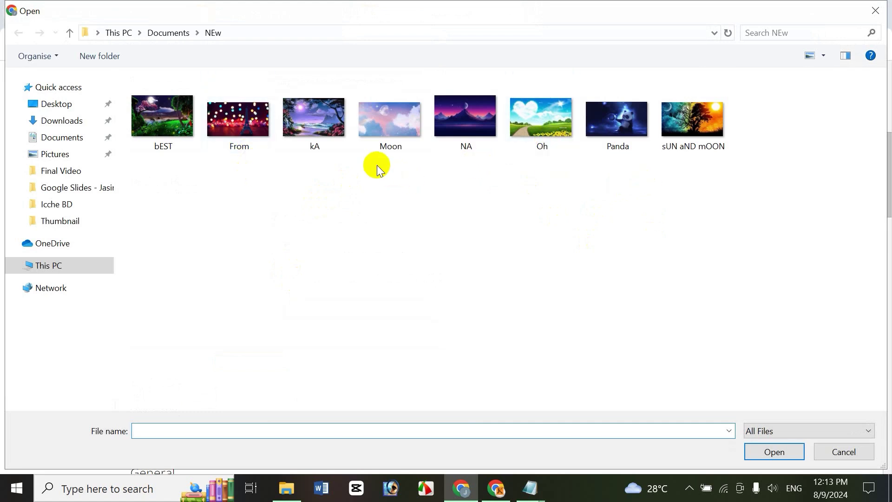
{"action": "left_click", "coordinate": [563, 125]}
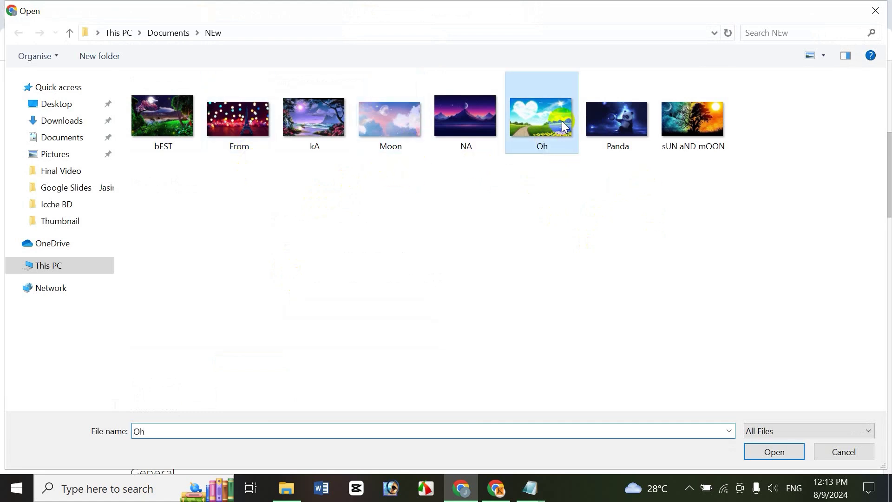
{"action": "left_click", "coordinate": [774, 450]}
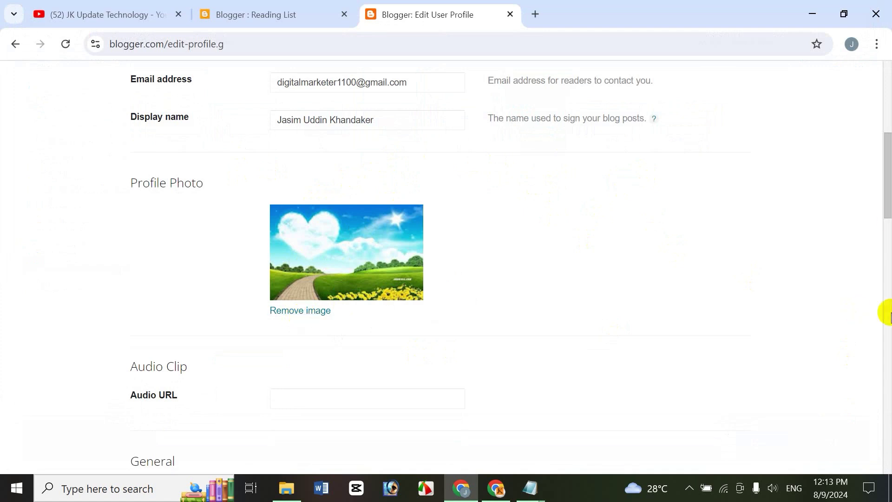
- Review the remaining Audio Clip, General, Location and favorites sections of the user profile and save the profile
{"action": "left_click_drag", "start_coordinate": [888, 182], "coordinate": [888, 230]}
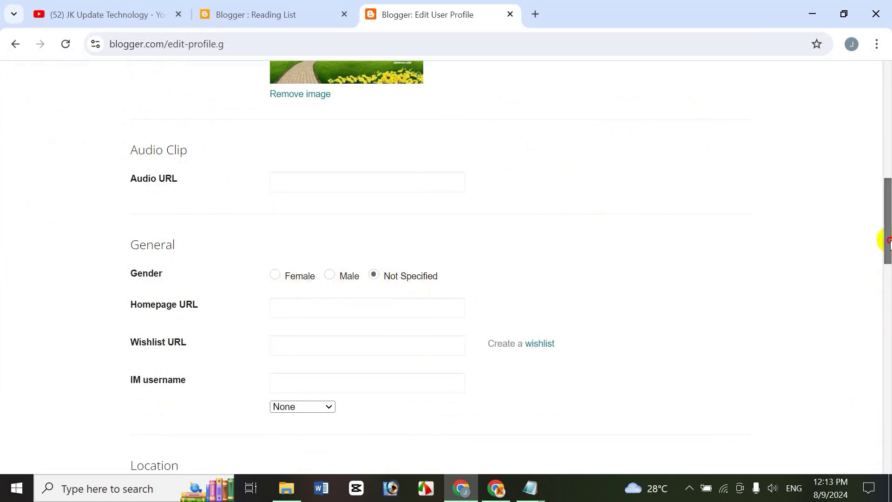
{"action": "left_click_drag", "start_coordinate": [888, 241], "coordinate": [888, 263]}
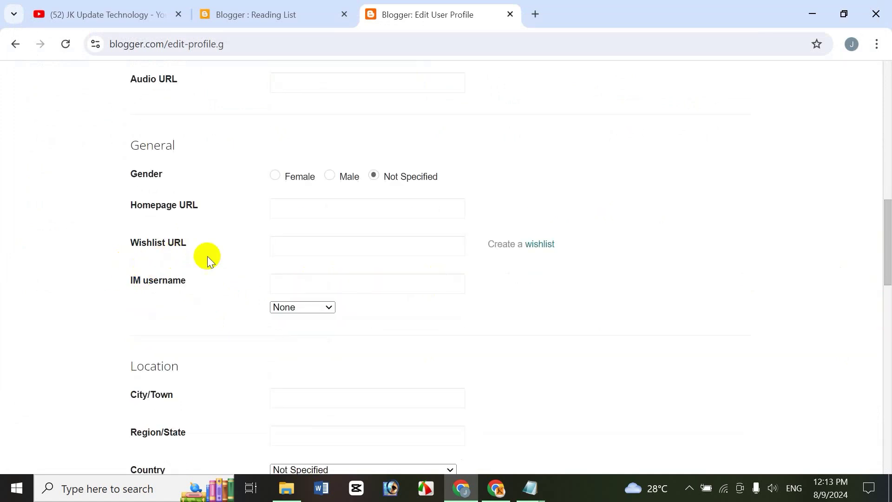
{"action": "left_click_drag", "start_coordinate": [887, 258], "coordinate": [871, 436]}
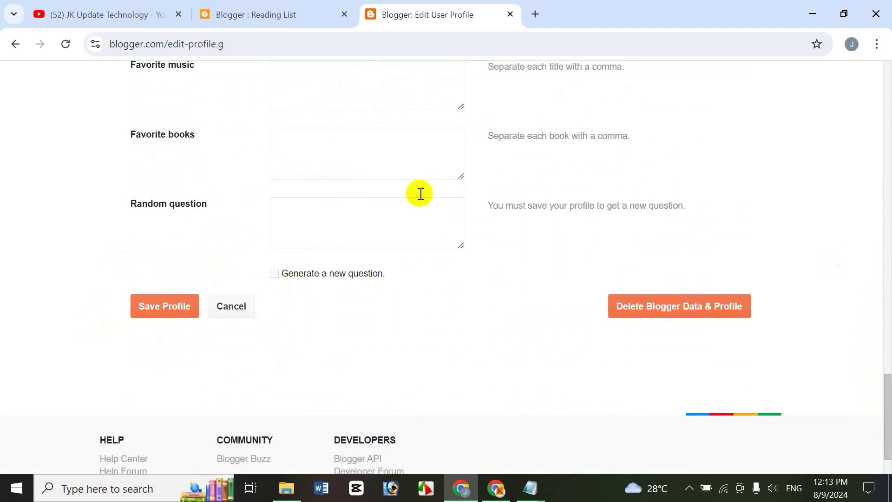
{"action": "left_click", "coordinate": [153, 319]}
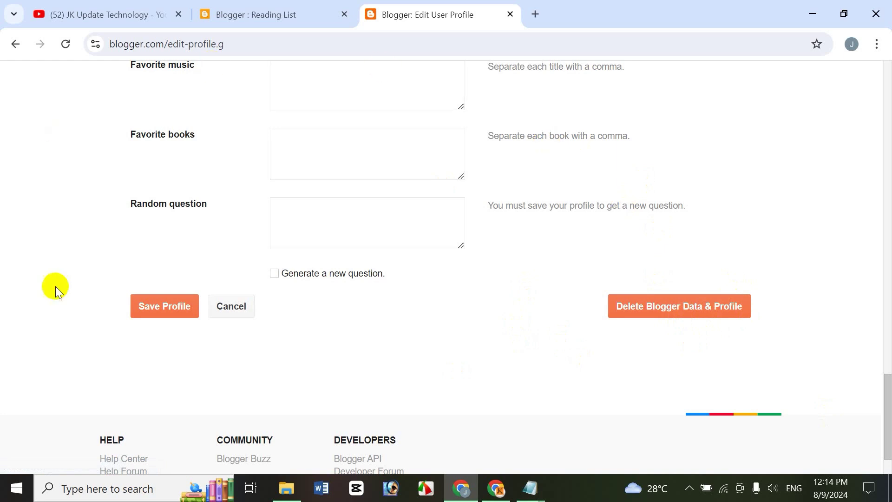
{"action": "left_click", "coordinate": [666, 314]}
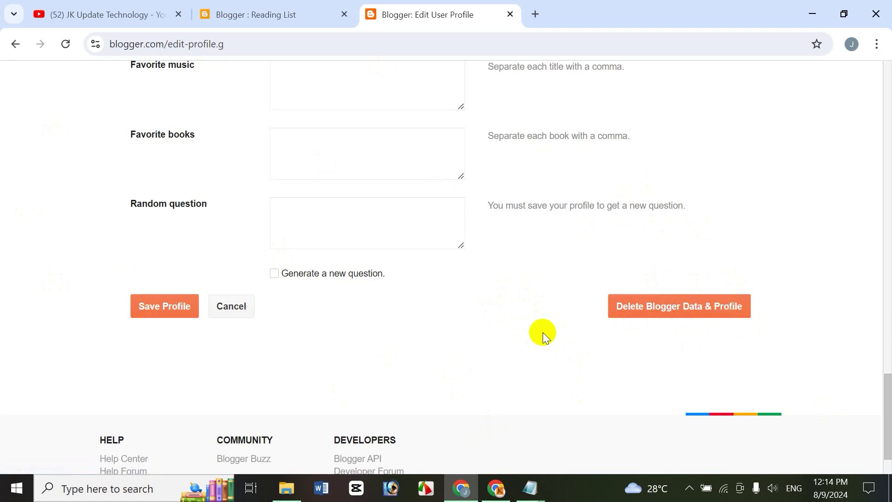
{"action": "left_click", "coordinate": [642, 317]}
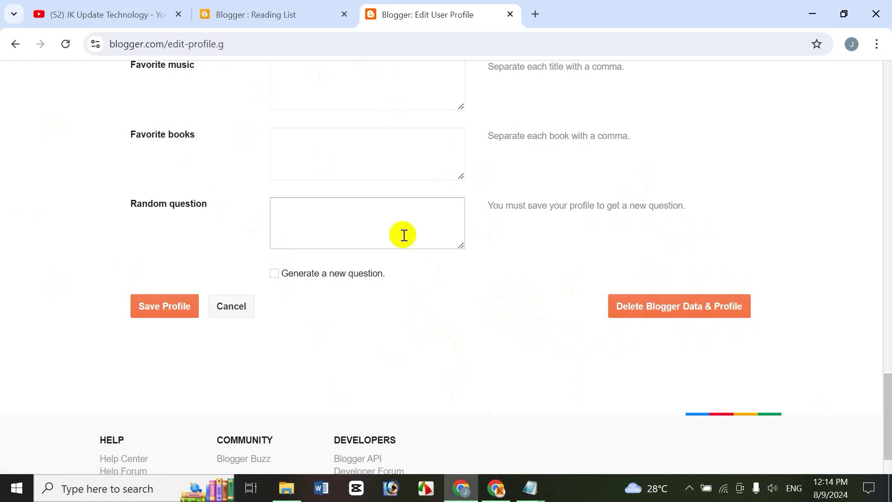
{"action": "left_click", "coordinate": [158, 312]}
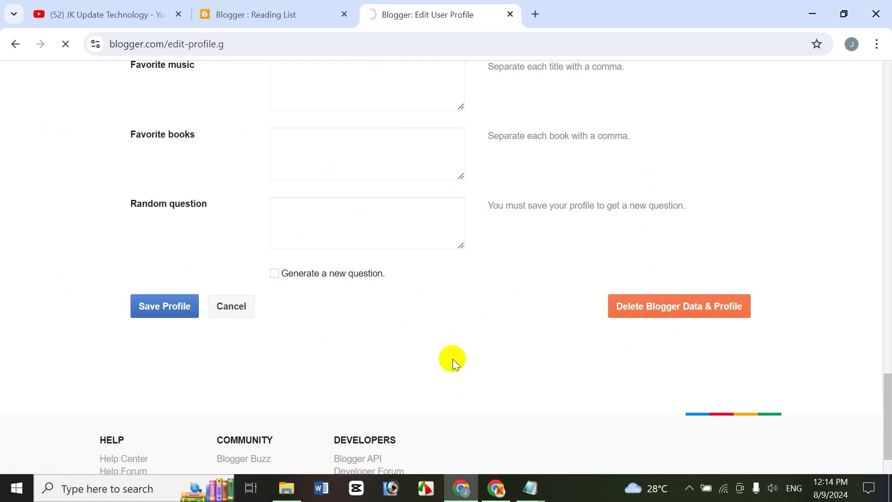
{"action": "left_click", "coordinate": [138, 311]}
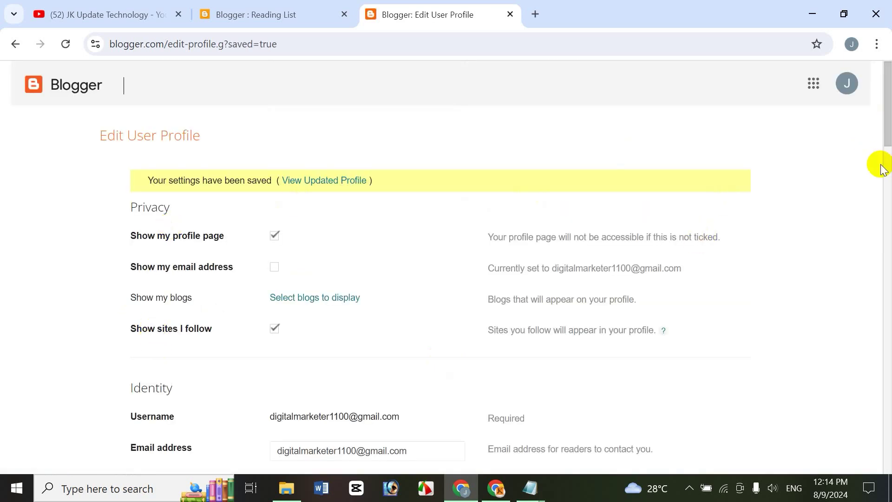
- View the updated profile and open Fashion BD Online from it to check the author photo in the blog's sidebar
{"action": "left_click", "coordinate": [325, 180]}
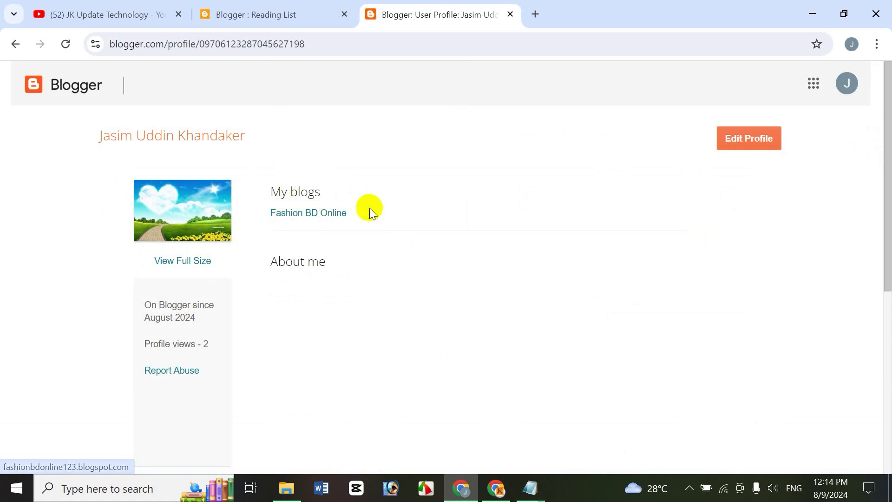
{"action": "left_click", "coordinate": [303, 215]}
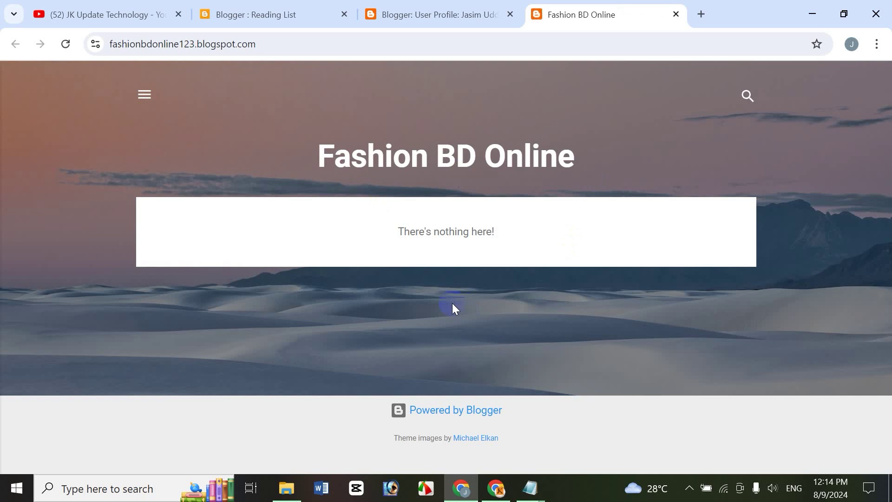
{"action": "left_click", "coordinate": [148, 97]}
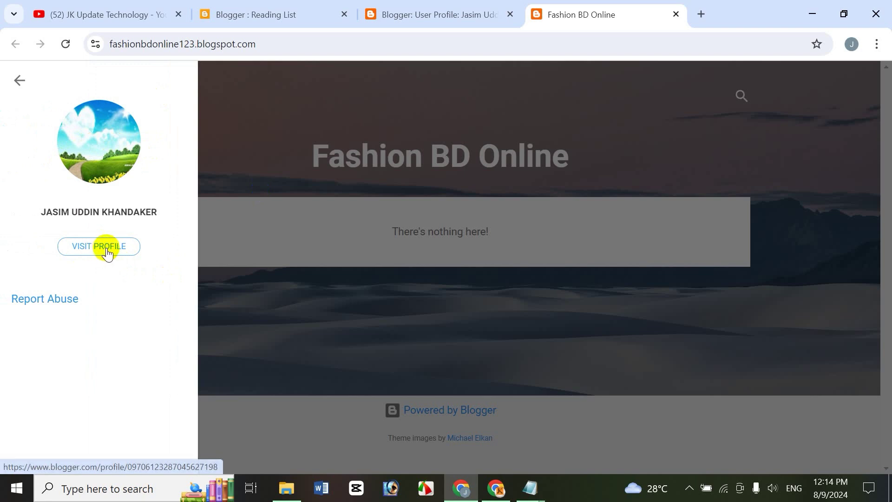
{"action": "left_click", "coordinate": [109, 177]}
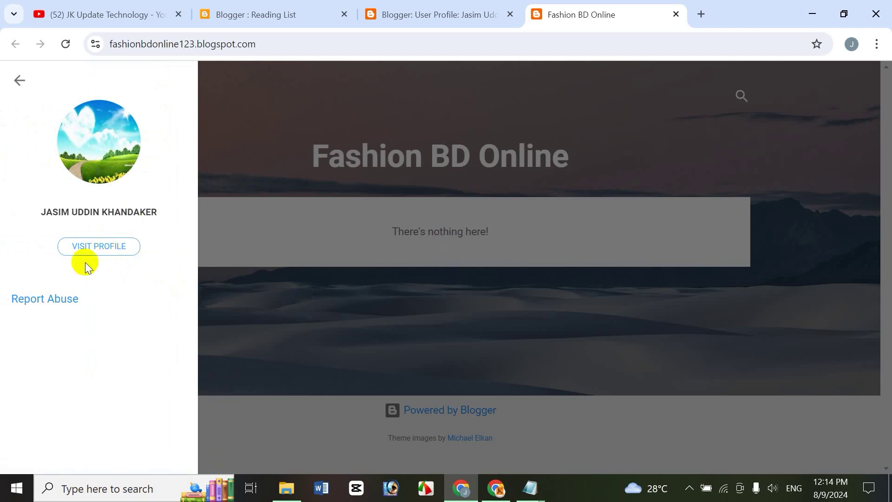
{"action": "left_click", "coordinate": [528, 104]}
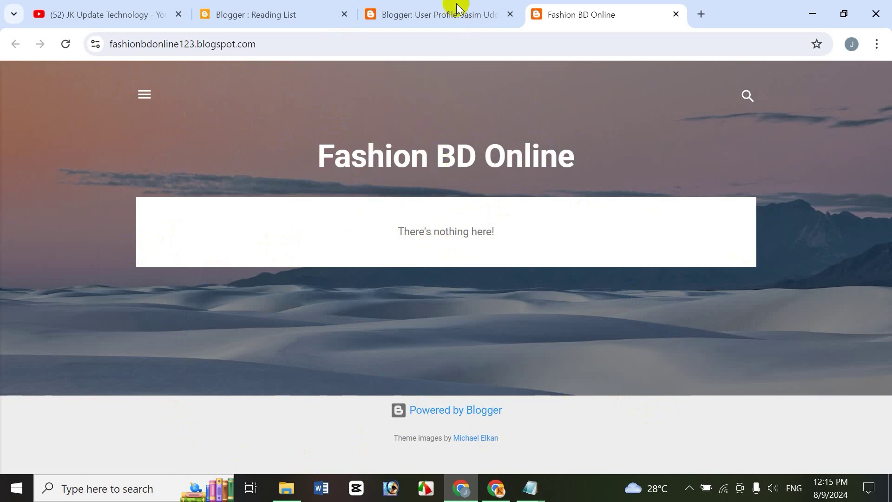
- Look at the dashboard's section list and at the search field on the public Fashion BD Online page
{"action": "left_click", "coordinate": [269, 17]}
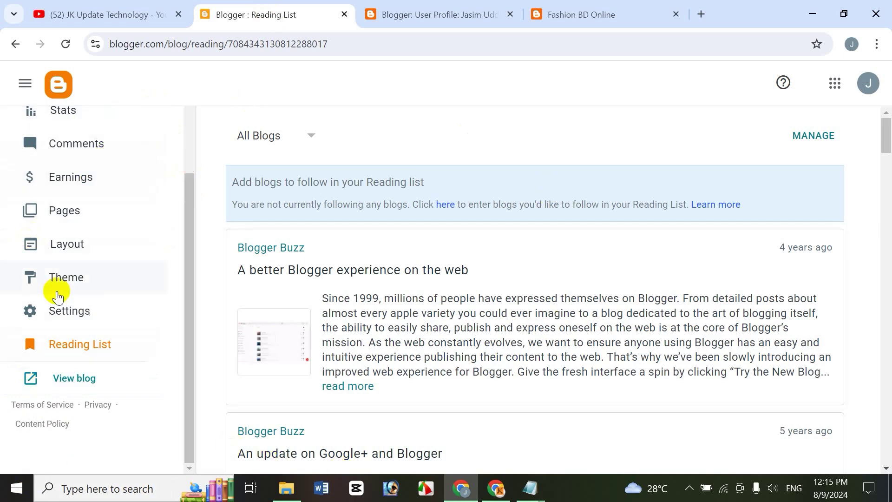
{"action": "left_click", "coordinate": [628, 12]}
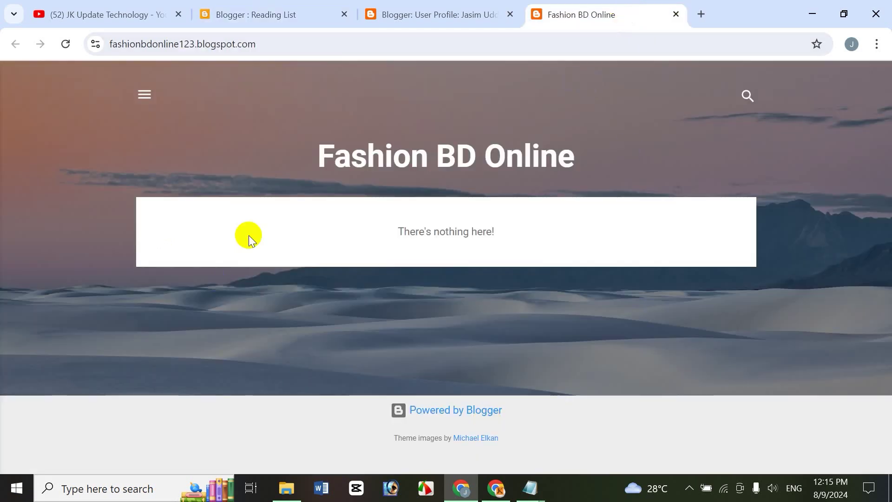
{"action": "left_click", "coordinate": [747, 98]}
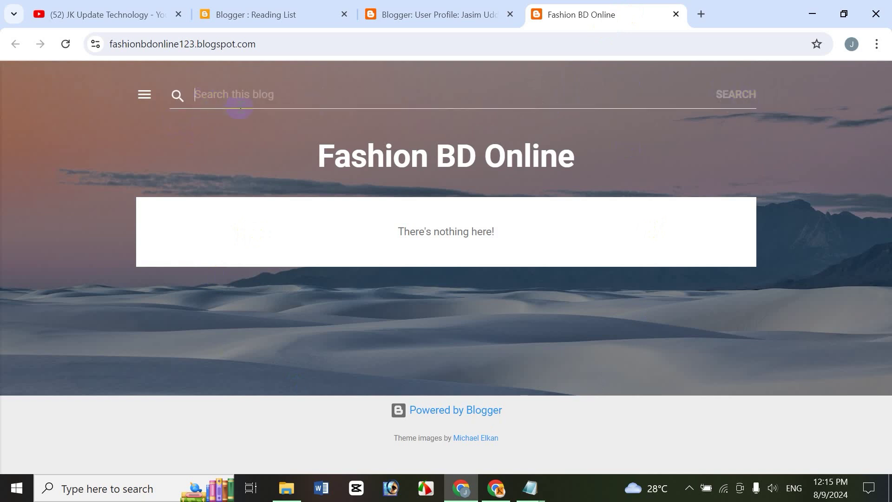
{"action": "left_click", "coordinate": [109, 170]}
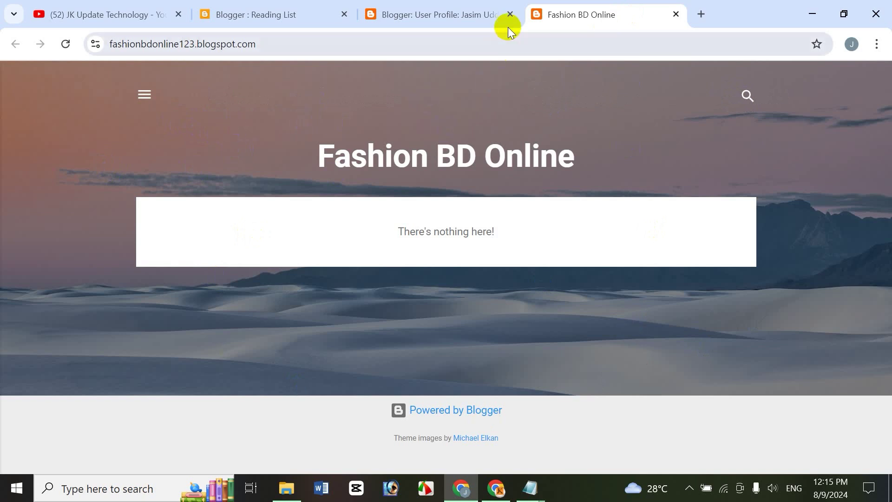
- Close the author profile's browser tab and start a new blog titled "Test Online" from the Blogger dashboard
{"action": "left_click", "coordinate": [510, 15]}
{"action": "left_click", "coordinate": [270, 13]}
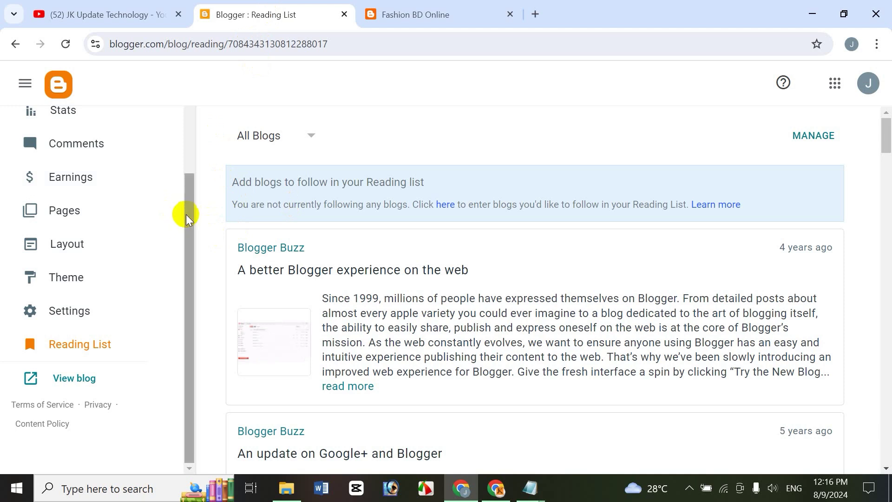
{"action": "left_click_drag", "start_coordinate": [188, 218], "coordinate": [327, 65]}
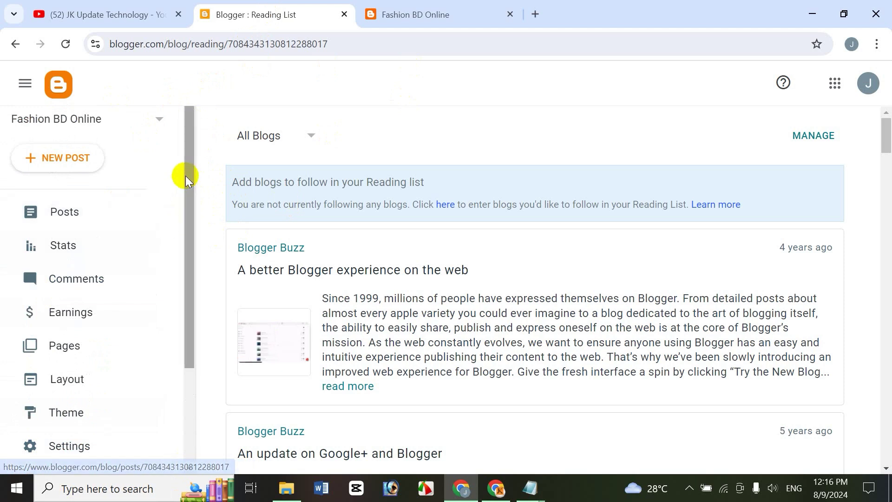
{"action": "left_click_drag", "start_coordinate": [183, 175], "coordinate": [179, 99]}
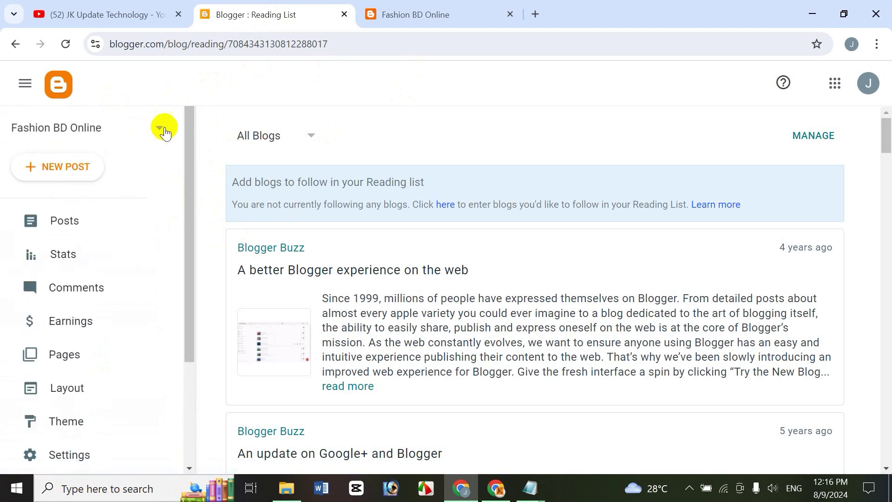
{"action": "left_click", "coordinate": [159, 133]}
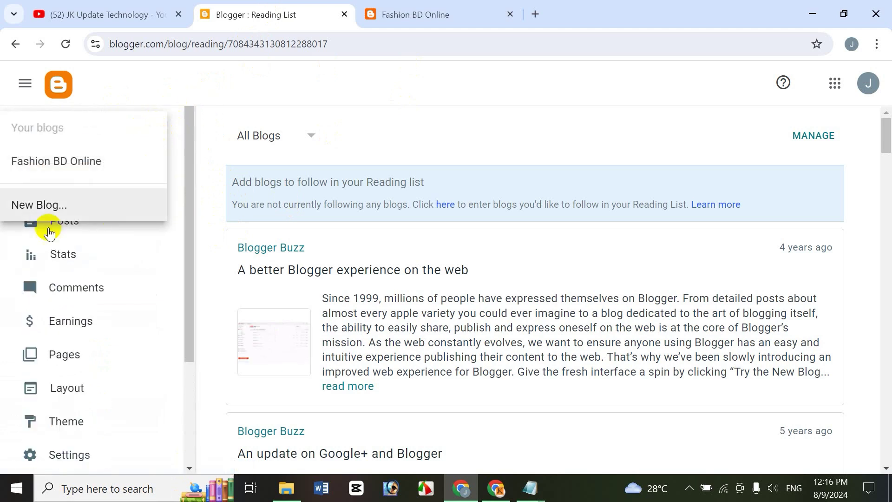
{"action": "left_click", "coordinate": [36, 206]}
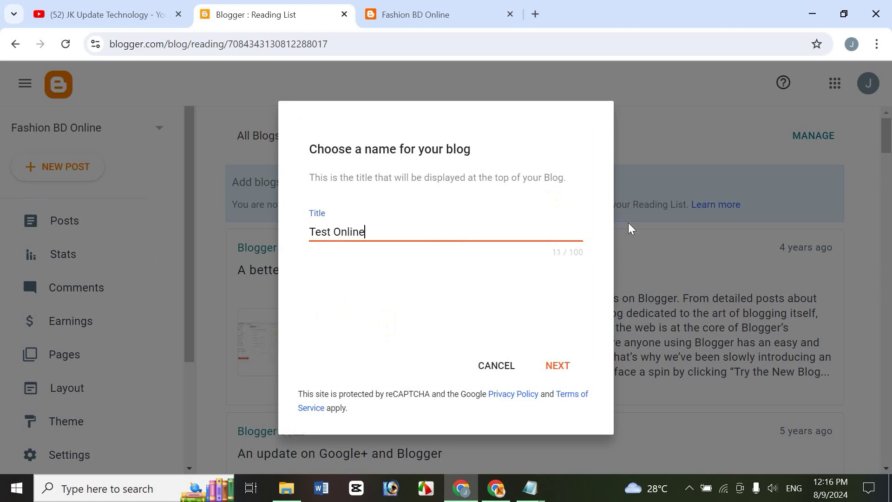
{"action": "left_click", "coordinate": [562, 365]}
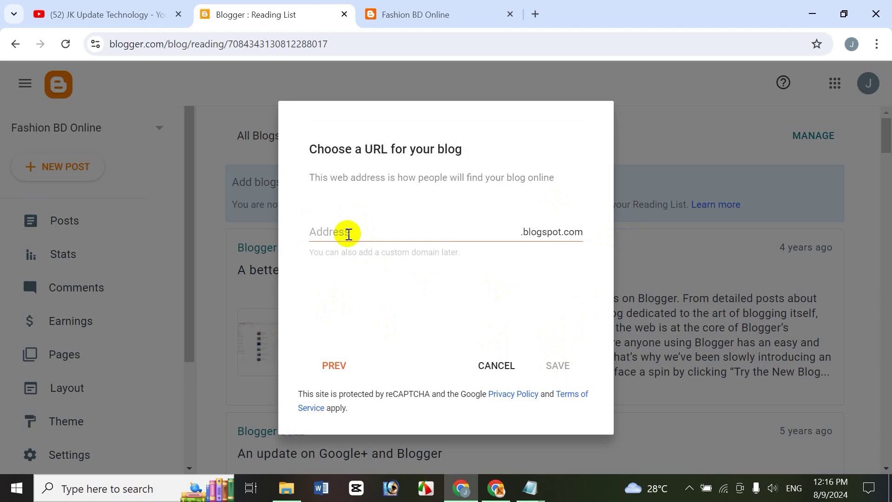
- Try the address testonline123 for the new blog, replace it with testonlinebd and save the blog
{"action": "left_click", "coordinate": [346, 233]}
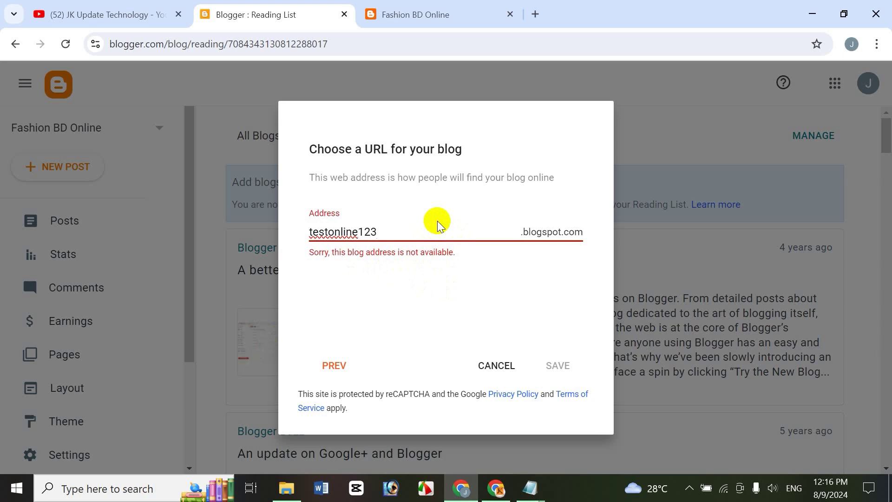
{"action": "type", "text": "bd"}
{"action": "key", "text": "Delete"}
{"action": "key", "text": "Delete"}
{"action": "key", "text": "Delete"}
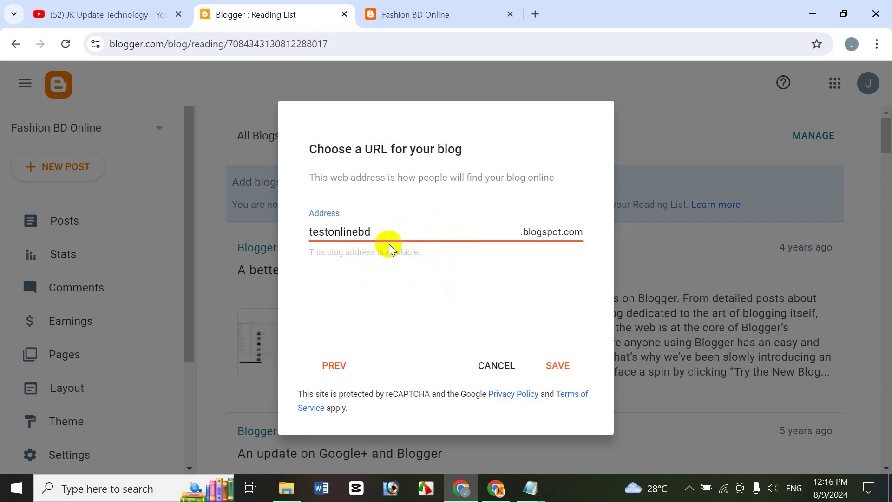
{"action": "left_click", "coordinate": [562, 366]}
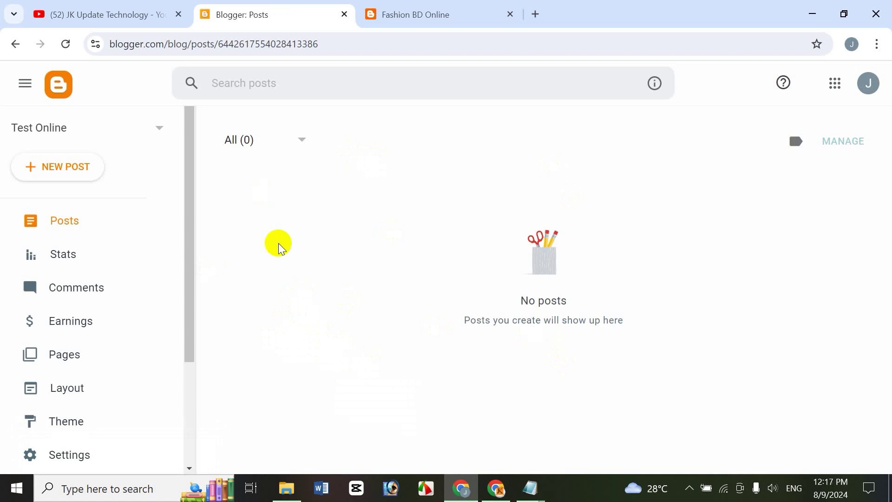
- Select Test Online in the blog list to view its public page, and close both public blog tabs
{"action": "left_click", "coordinate": [159, 130]}
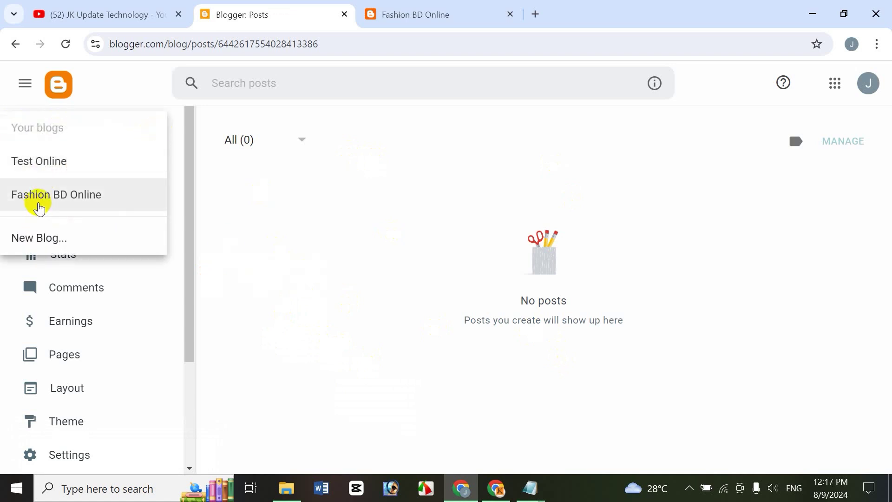
{"action": "left_click", "coordinate": [55, 162]}
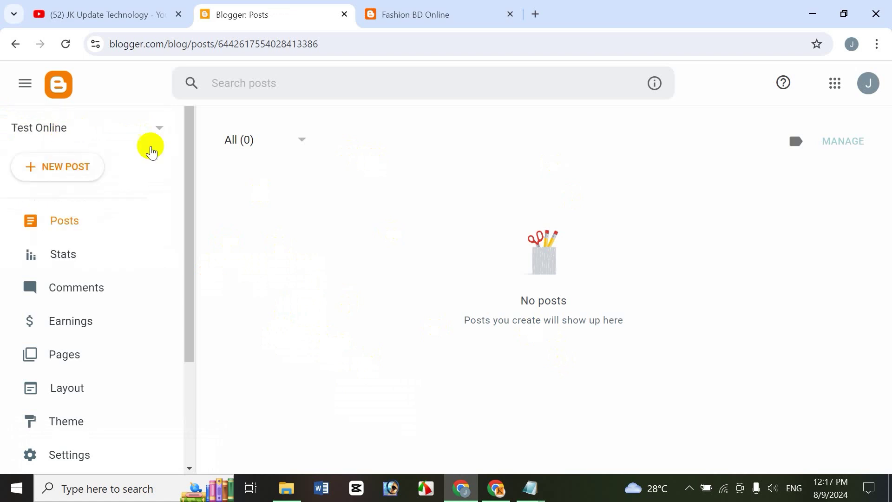
{"action": "scroll", "coordinate": [185, 255], "scroll_direction": "down", "scroll_amount": 3}
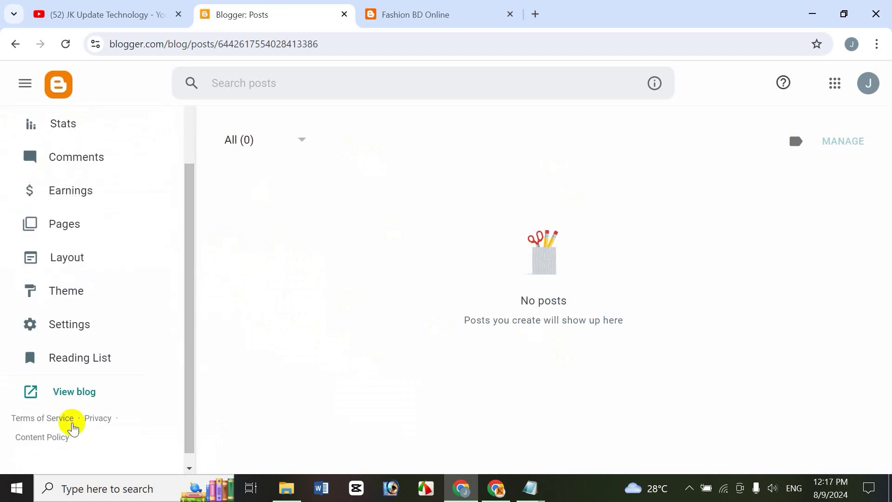
{"action": "left_click", "coordinate": [74, 392]}
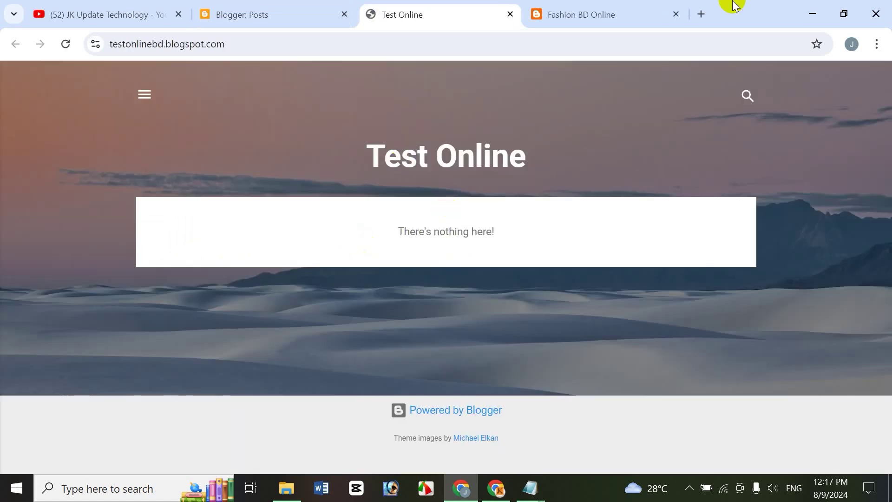
{"action": "left_click", "coordinate": [676, 15]}
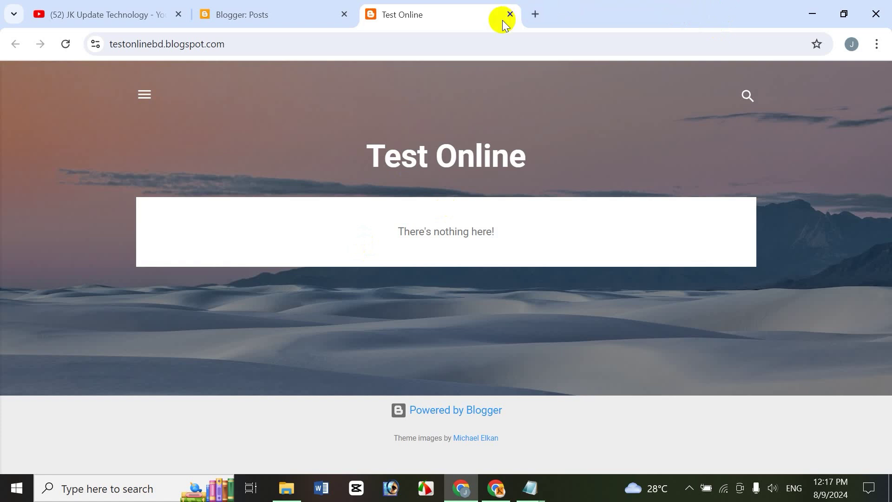
{"action": "left_click", "coordinate": [509, 15]}
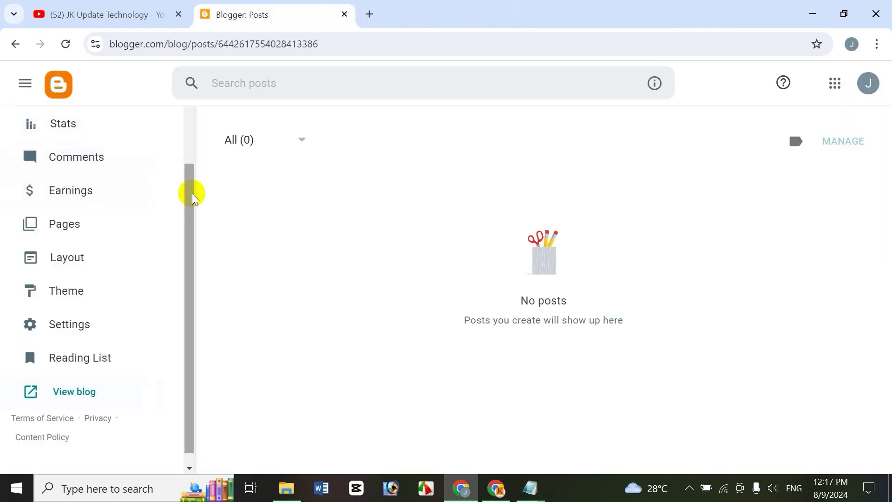
- Switch the dashboard to the Fashion BD Online blog and open its public page
{"action": "left_click_drag", "start_coordinate": [191, 191], "coordinate": [189, 111]}
{"action": "left_click", "coordinate": [157, 127]}
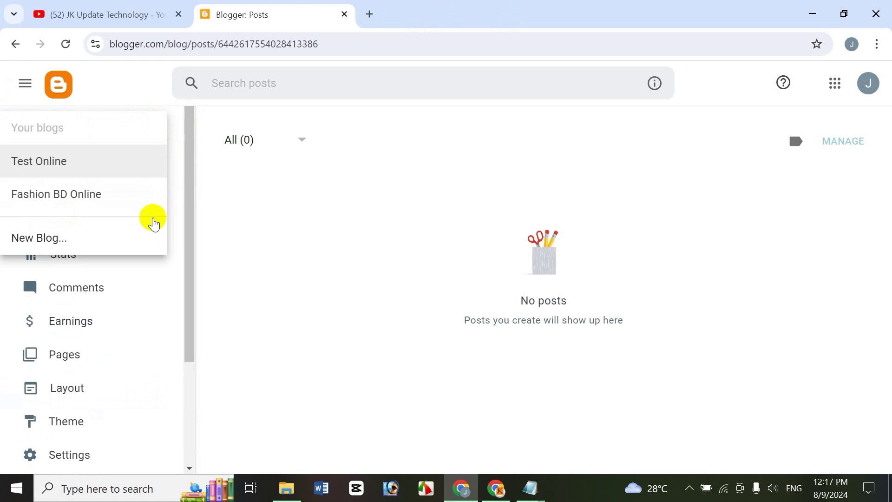
{"action": "left_click", "coordinate": [88, 200]}
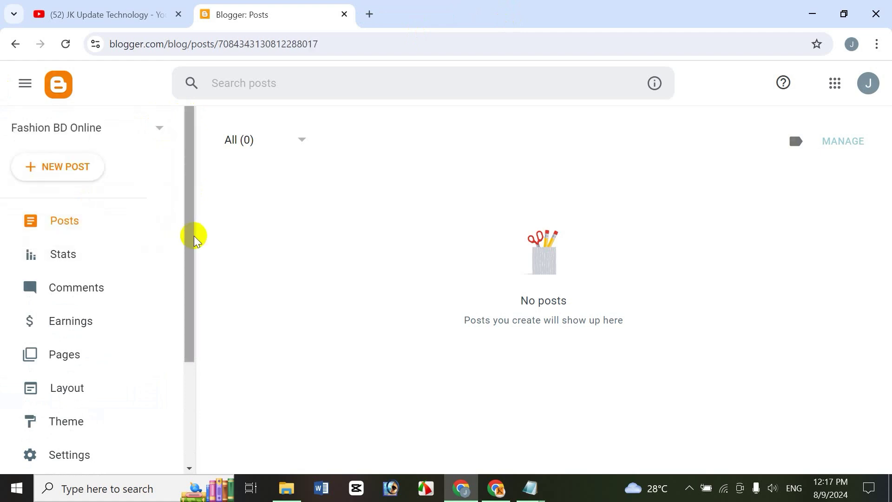
{"action": "left_click_drag", "start_coordinate": [191, 236], "coordinate": [189, 368]}
{"action": "left_click", "coordinate": [75, 381]}
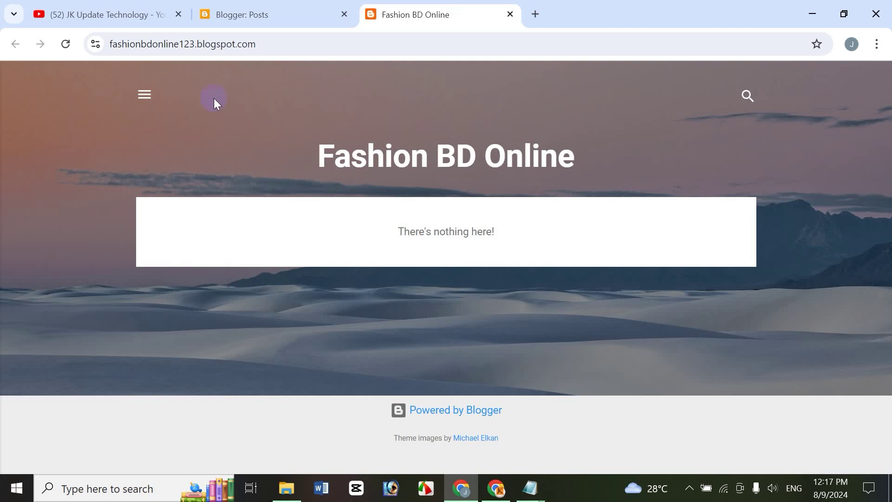
- Close the public Fashion BD Online page and check the list of blogs on the Blogger dashboard
{"action": "left_click", "coordinate": [510, 14]}
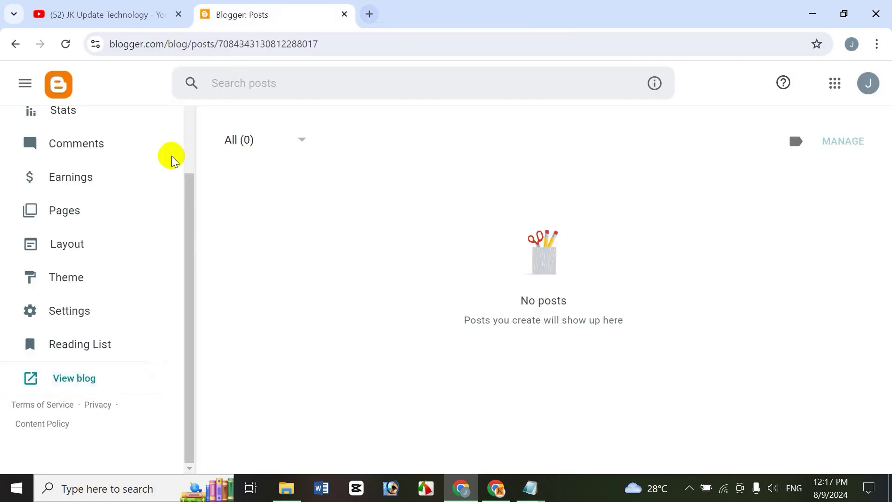
{"action": "left_click_drag", "start_coordinate": [185, 205], "coordinate": [171, 124]}
{"action": "left_click", "coordinate": [159, 130]}
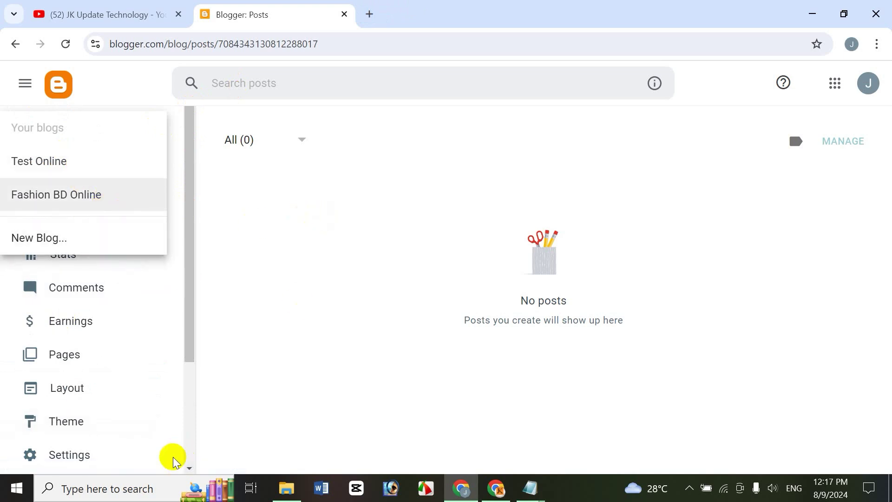
{"action": "left_click", "coordinate": [154, 80]}
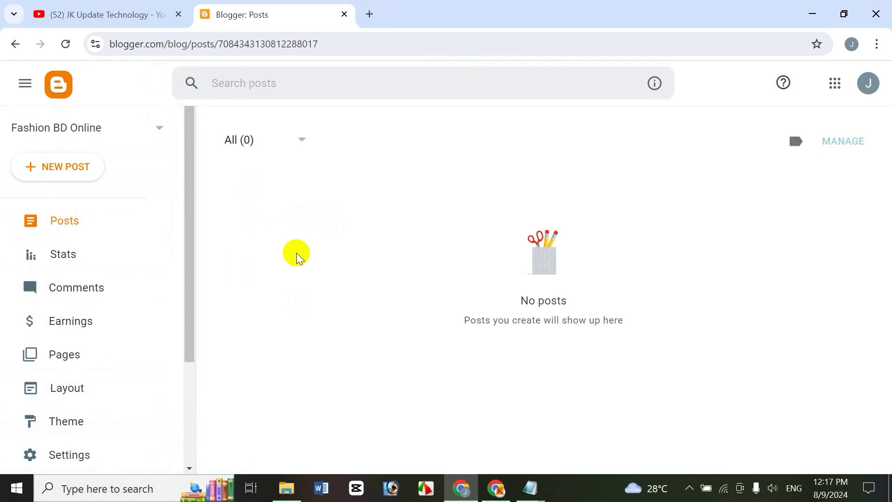
- Load the blog's public address fashionbdonline123.blogspot.com in a new browser tab
{"action": "left_click", "coordinate": [370, 16]}
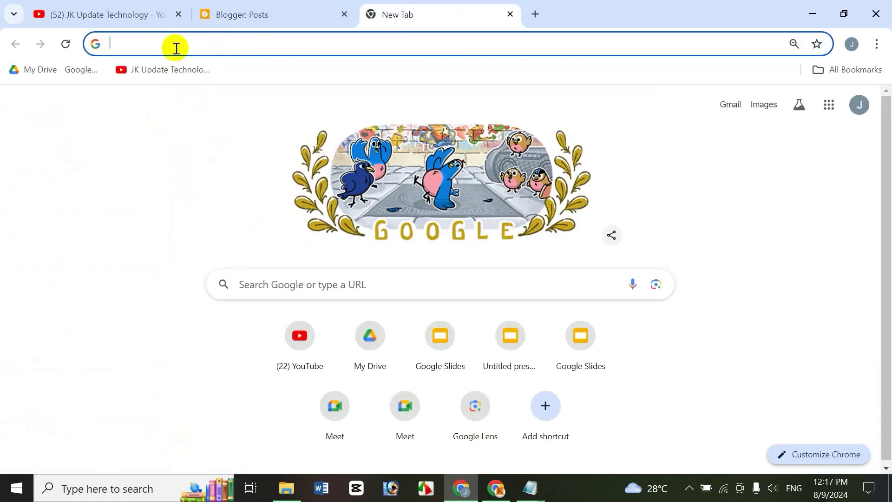
{"action": "left_click", "coordinate": [285, 14]}
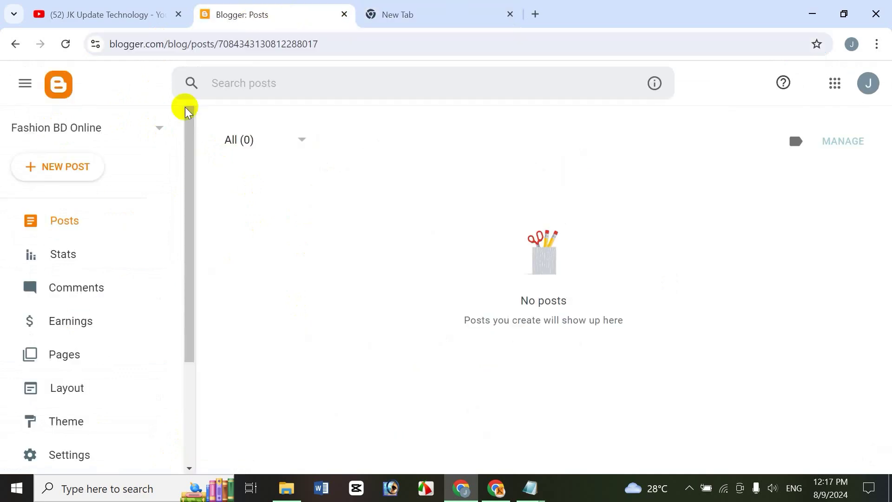
{"action": "left_click", "coordinate": [441, 16]}
{"action": "type", "text": "fashionbdonline123.blogspot.com"}
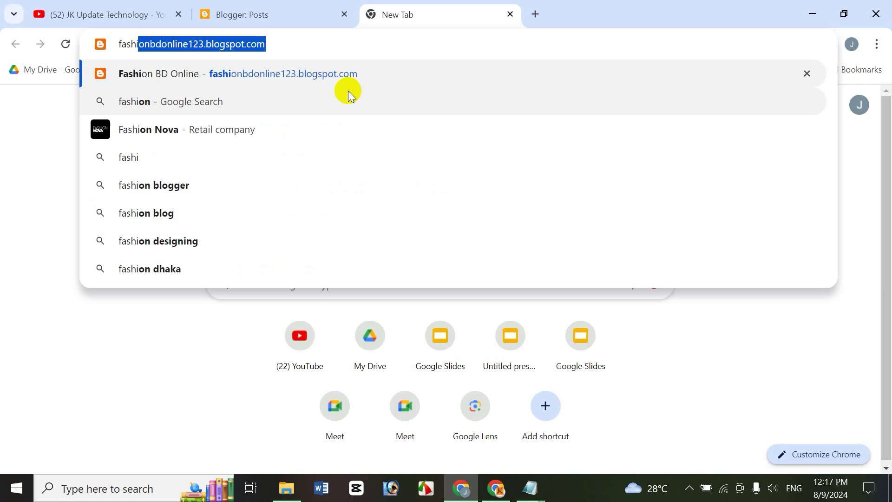
{"action": "key", "text": "End"}
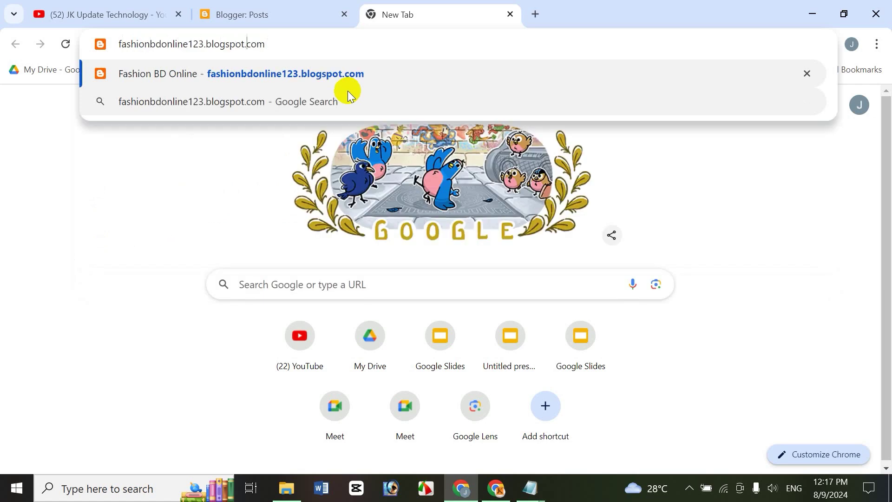
{"action": "key", "text": "Return"}
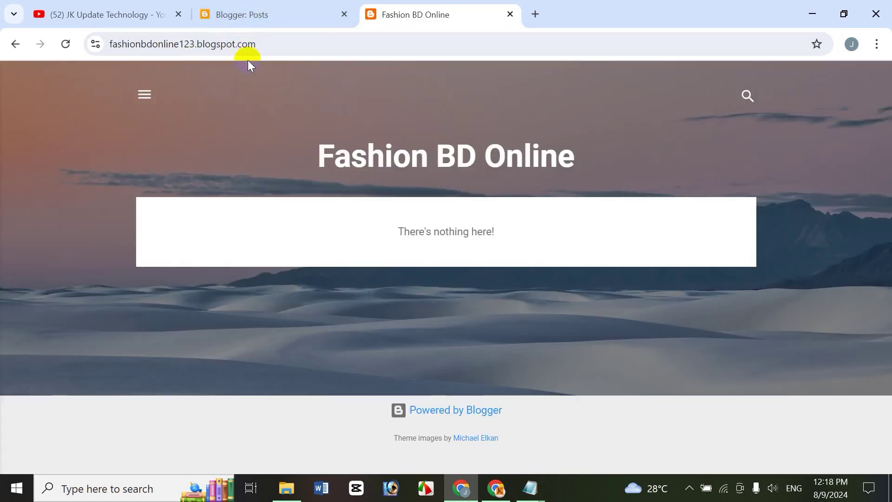
- Compare the Blogger dashboard with the public Fashion BD Online page and close the public page
{"action": "left_click", "coordinate": [254, 23]}
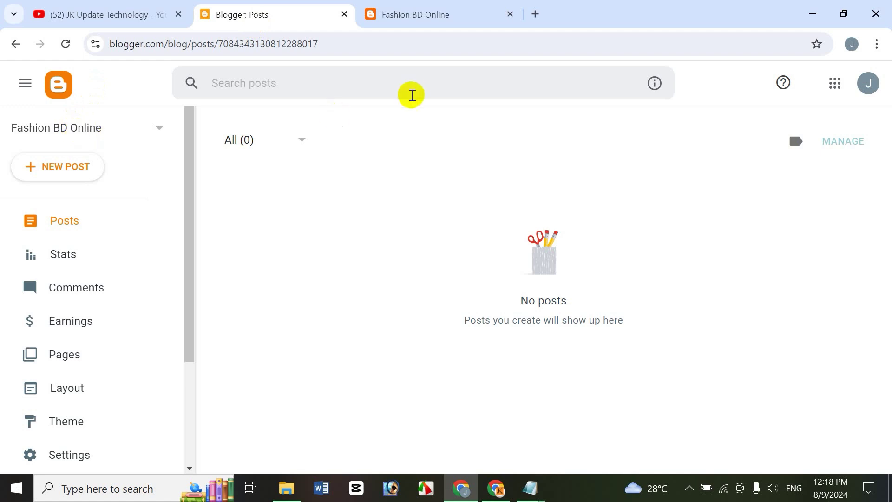
{"action": "left_click", "coordinate": [429, 19]}
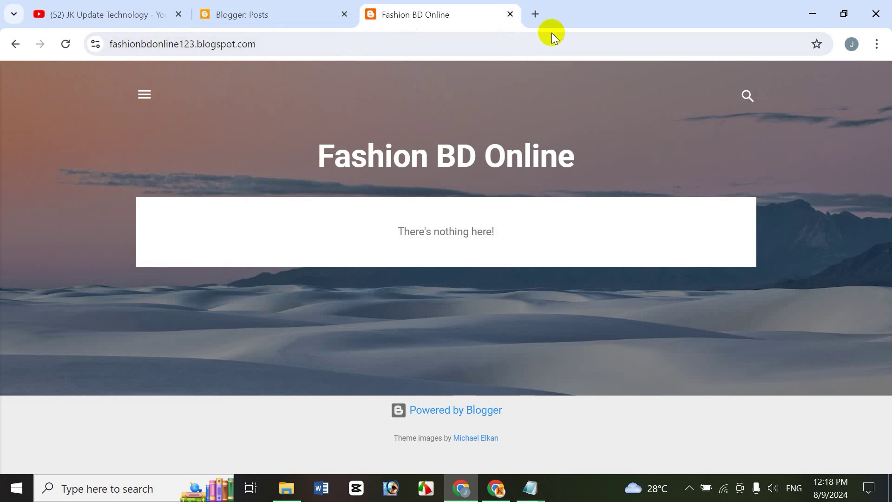
{"action": "left_click", "coordinate": [510, 14]}
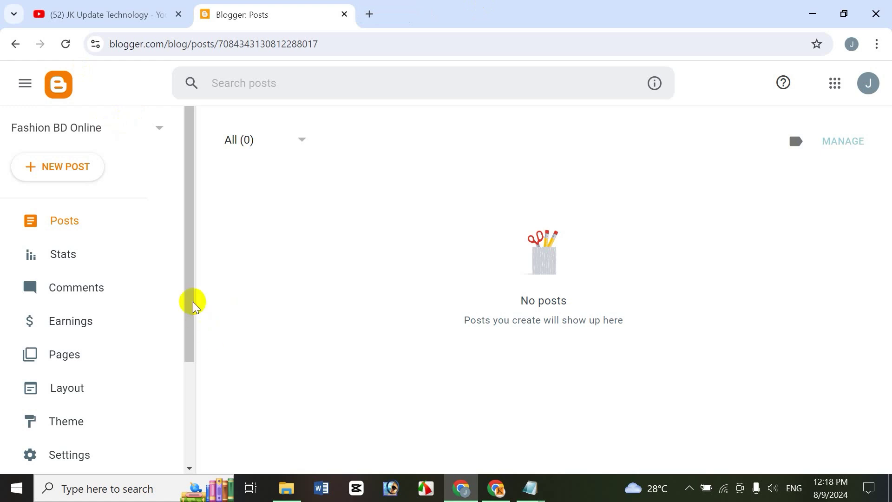
- Open the public Fashion BD Online page from the dashboard's View blog link and compare it with the dashboard
{"action": "left_click_drag", "start_coordinate": [194, 304], "coordinate": [195, 406]}
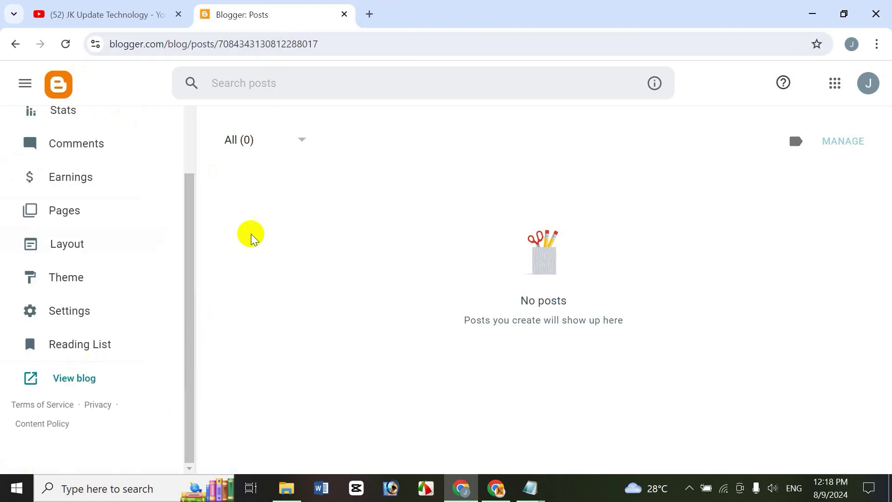
{"action": "left_click", "coordinate": [197, 149]}
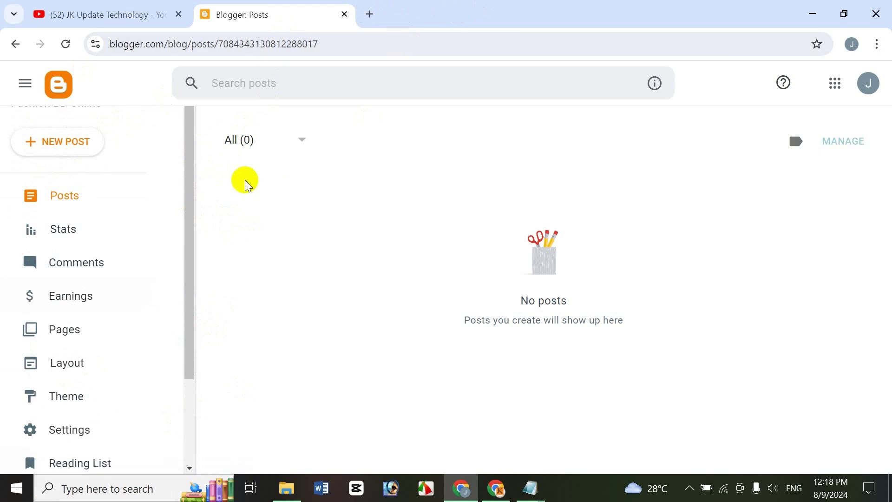
{"action": "left_click_drag", "start_coordinate": [189, 153], "coordinate": [190, 260]}
{"action": "left_click", "coordinate": [77, 384]}
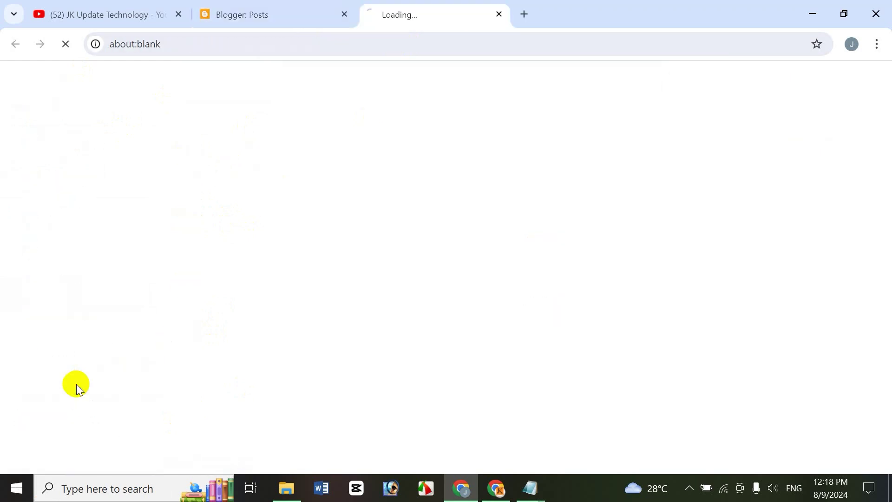
{"action": "left_click", "coordinate": [285, 7]}
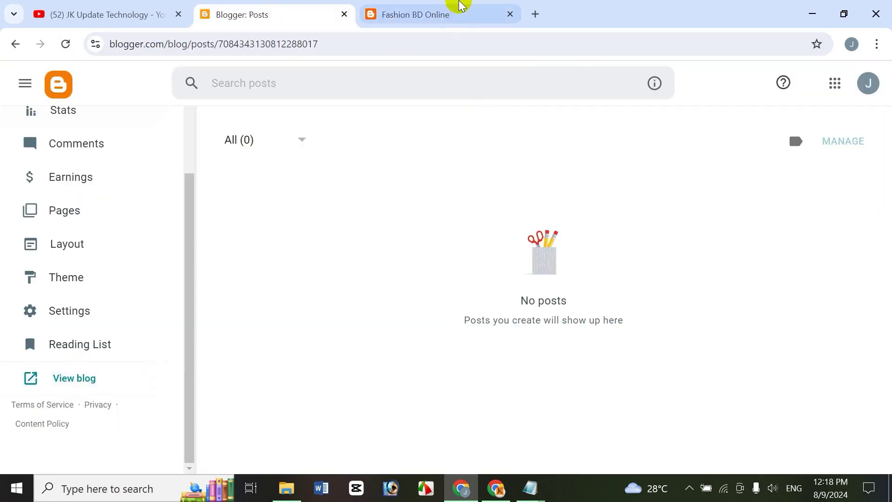
{"action": "left_click", "coordinate": [460, 7]}
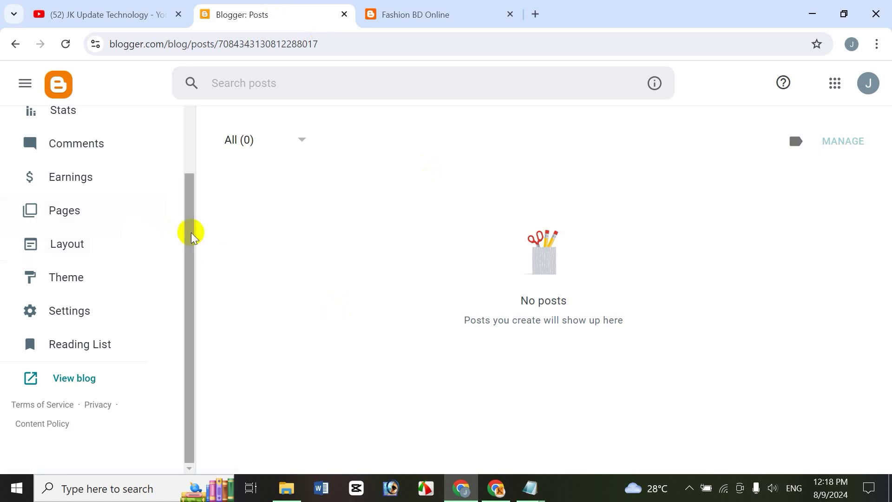
- Review the Fashion BD Online dashboard menu and switch to the JK Update Technology YouTube channel page
{"action": "left_click_drag", "start_coordinate": [188, 235], "coordinate": [195, 126]}
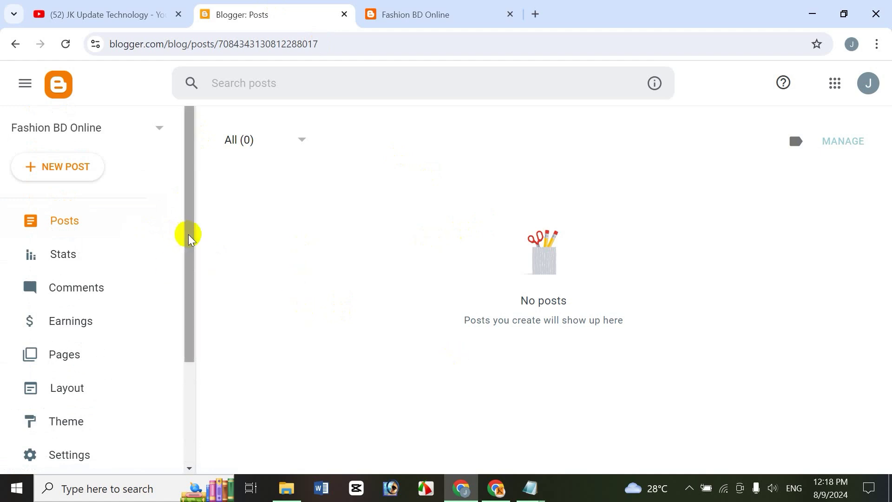
{"action": "left_click_drag", "start_coordinate": [185, 236], "coordinate": [624, 289]}
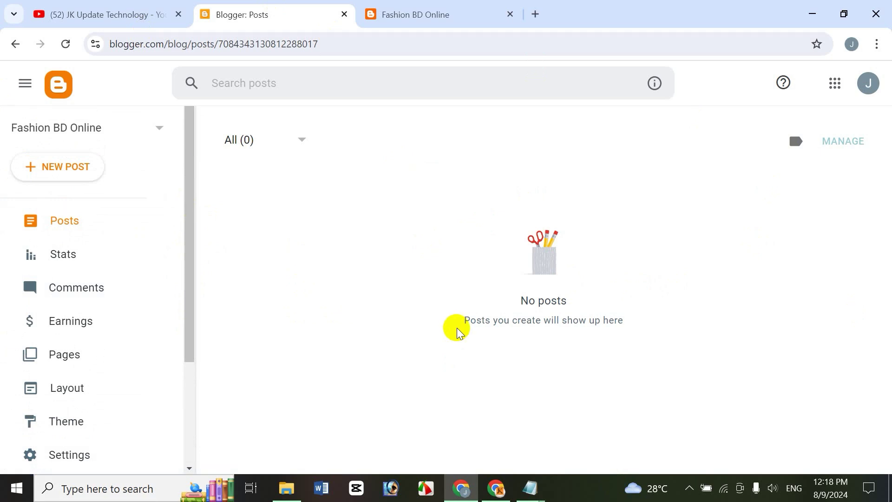
{"action": "left_click", "coordinate": [87, 6]}
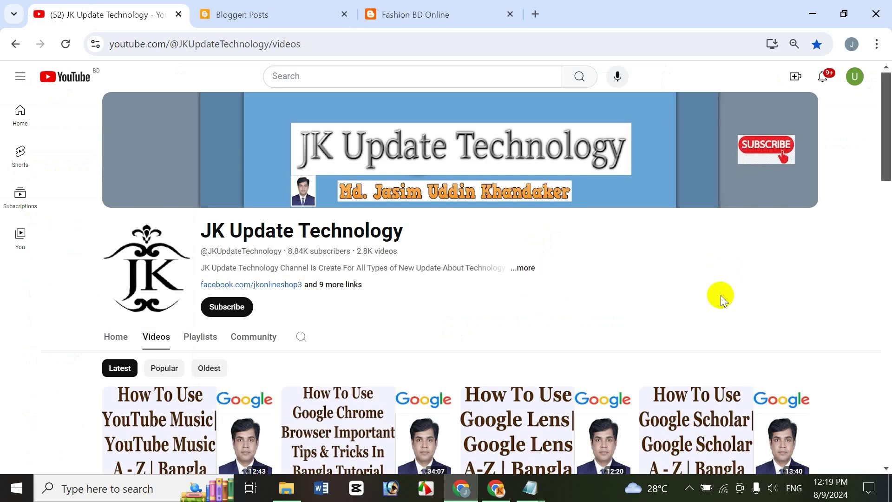